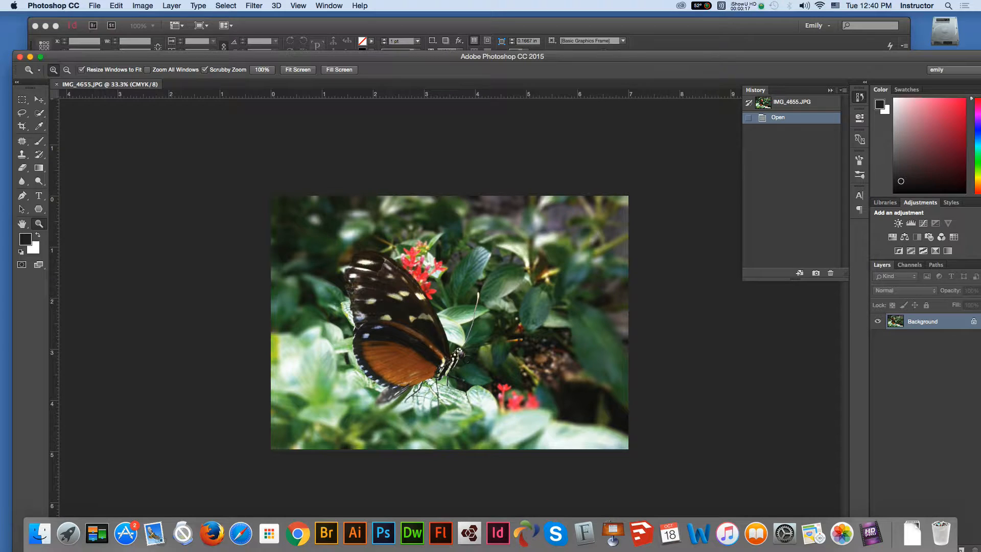
Check the width, height and resolution of the orange butterfly photo without changing them
click(143, 6)
mouse_move(153, 18)
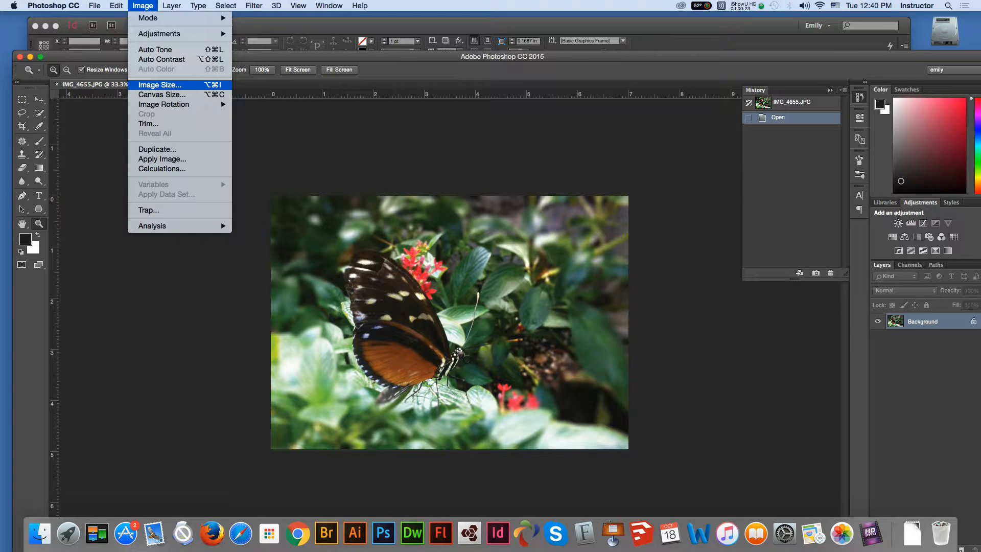
click(159, 85)
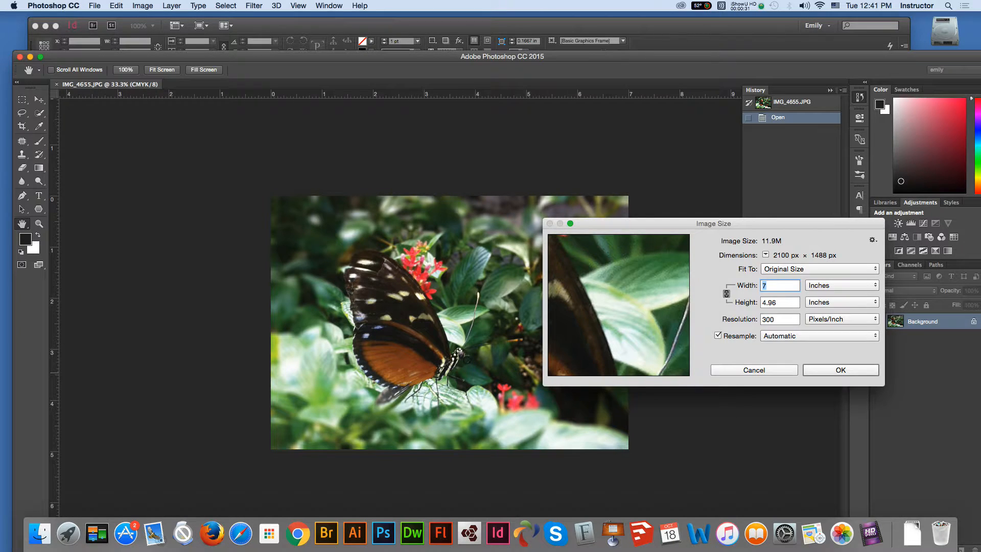
key(Escape)
key(z)
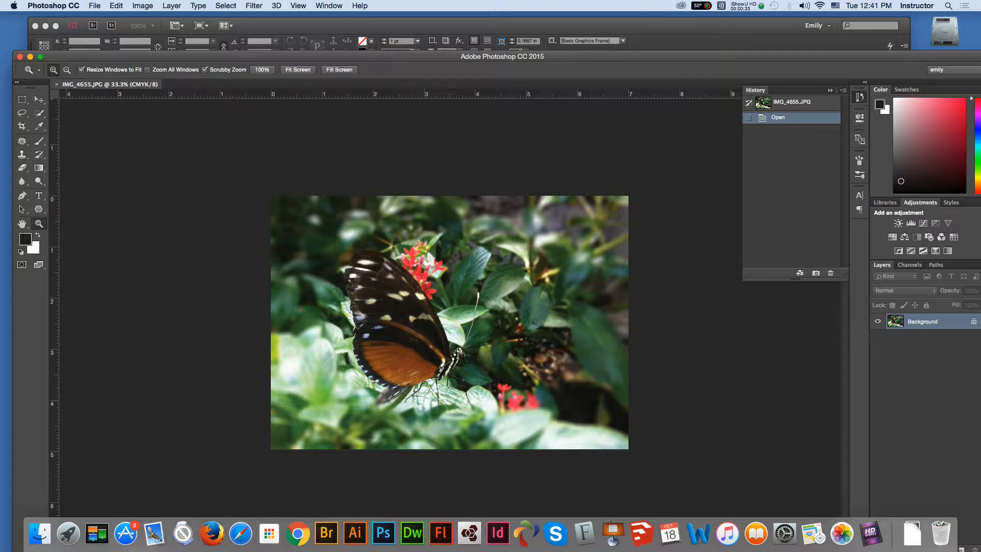
Save the photo as a TIFF named butterfly001 in the butterfly folder on the Desktop, keeping the default TIFF options
click(94, 6)
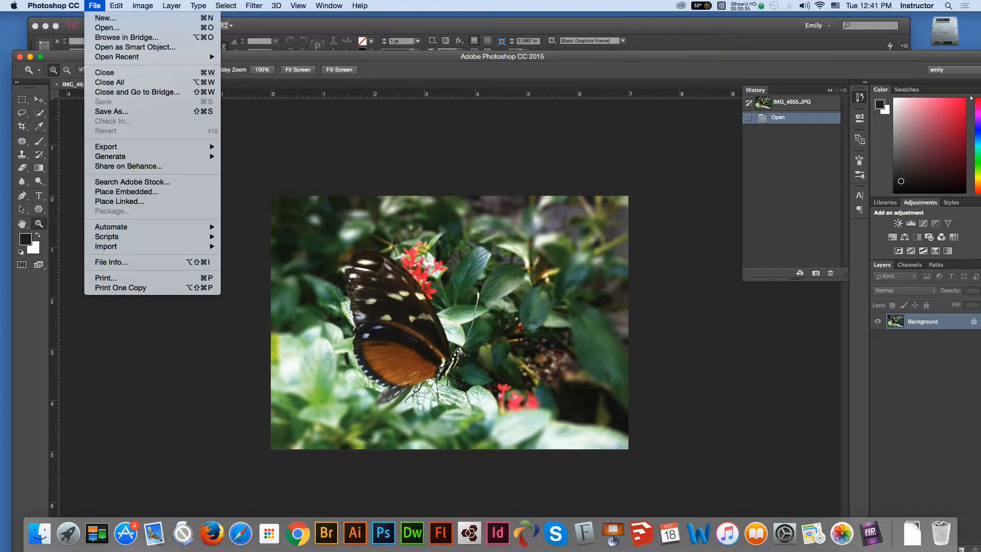
click(111, 111)
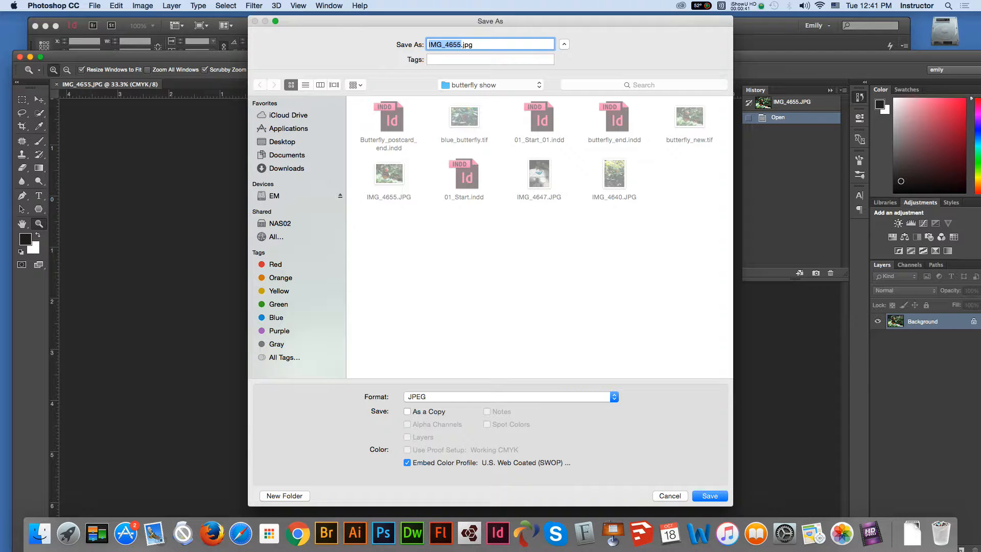
drag(491, 21, 534, 34)
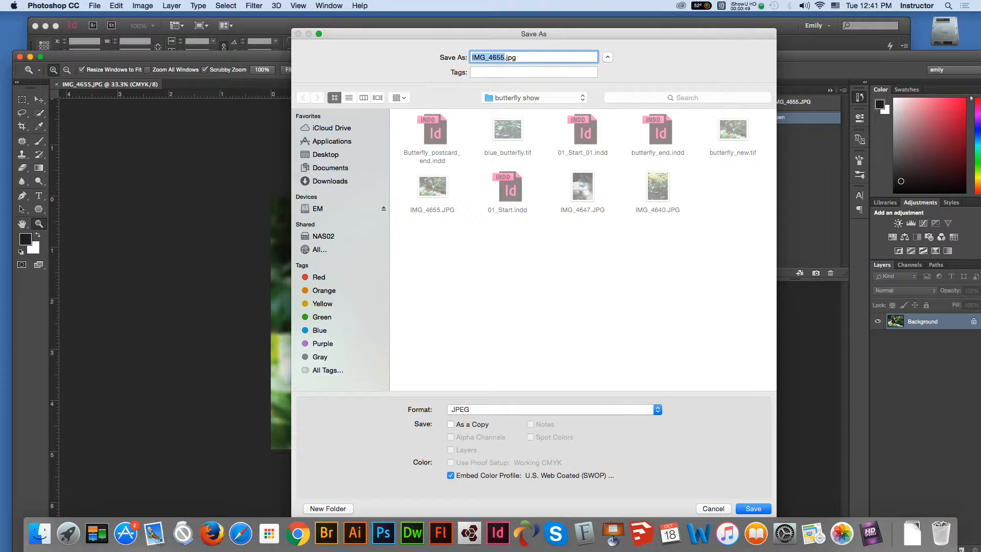
click(554, 409)
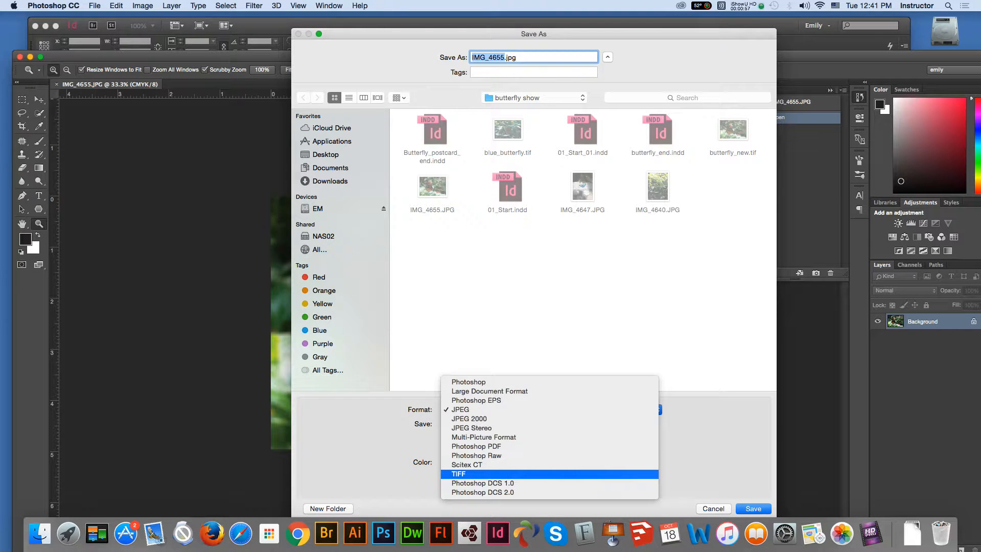
click(511, 474)
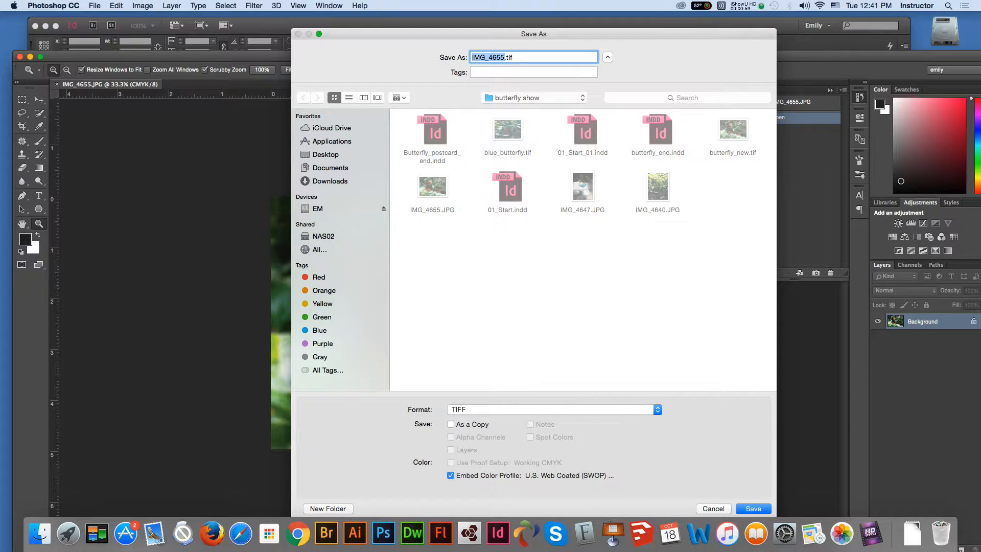
click(326, 154)
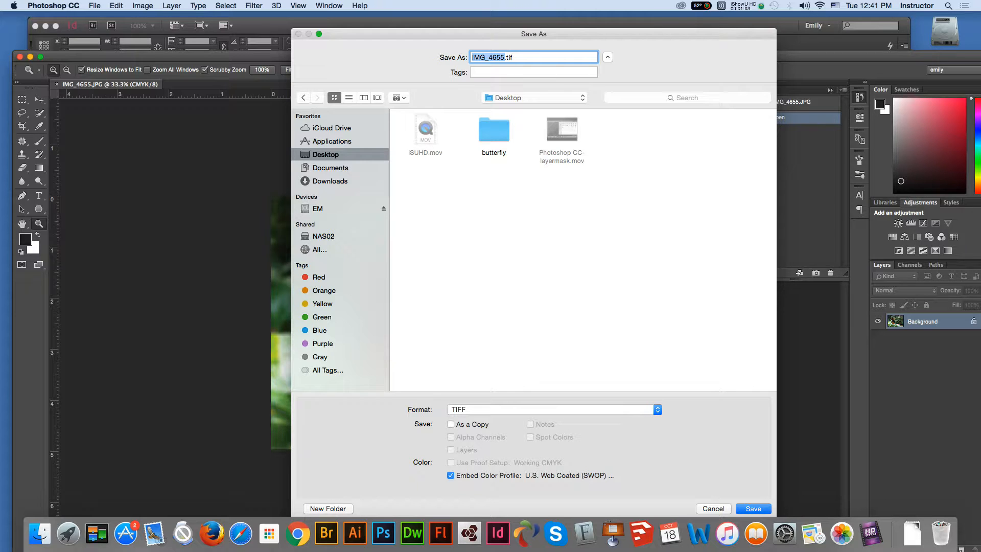
double_click(493, 131)
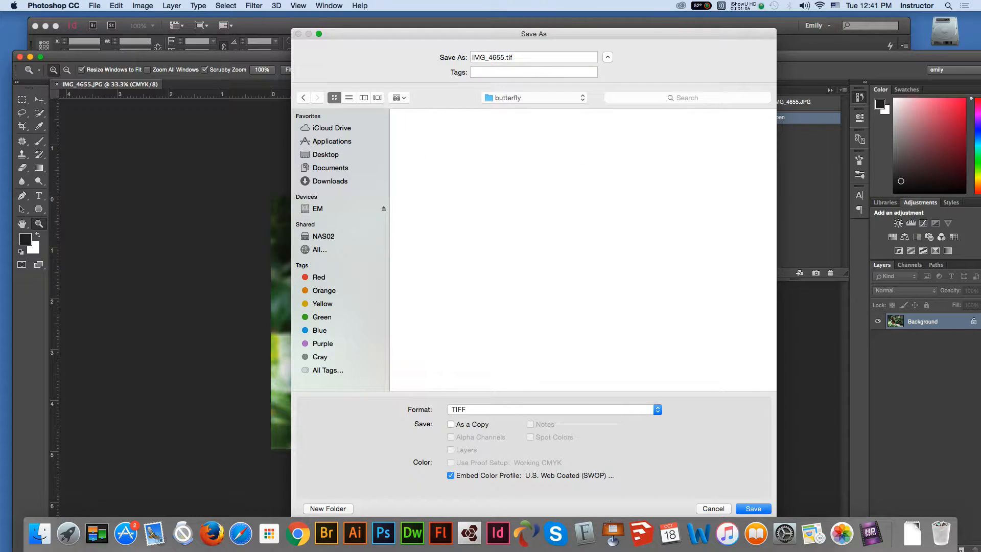
drag(505, 58, 471, 57)
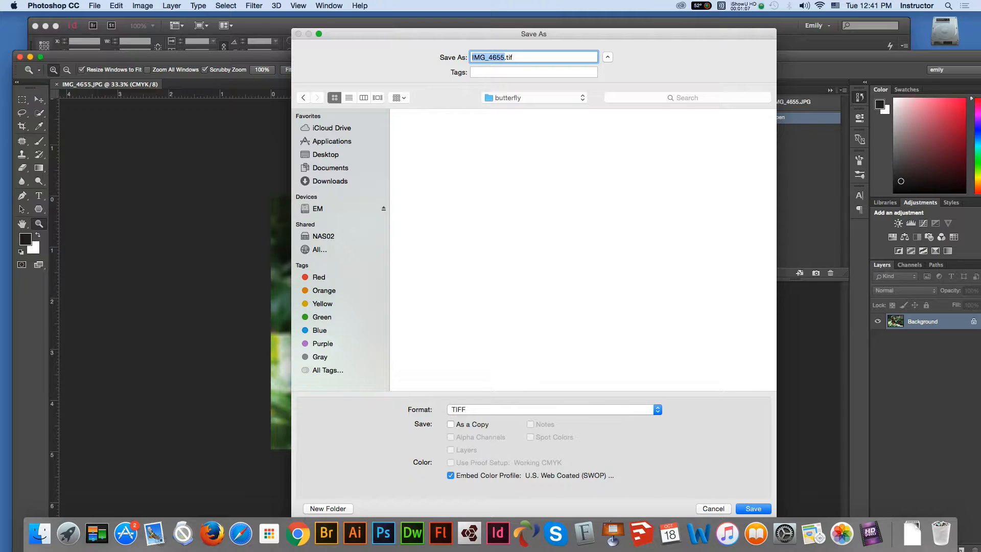
text(butterfly001)
key(Return)
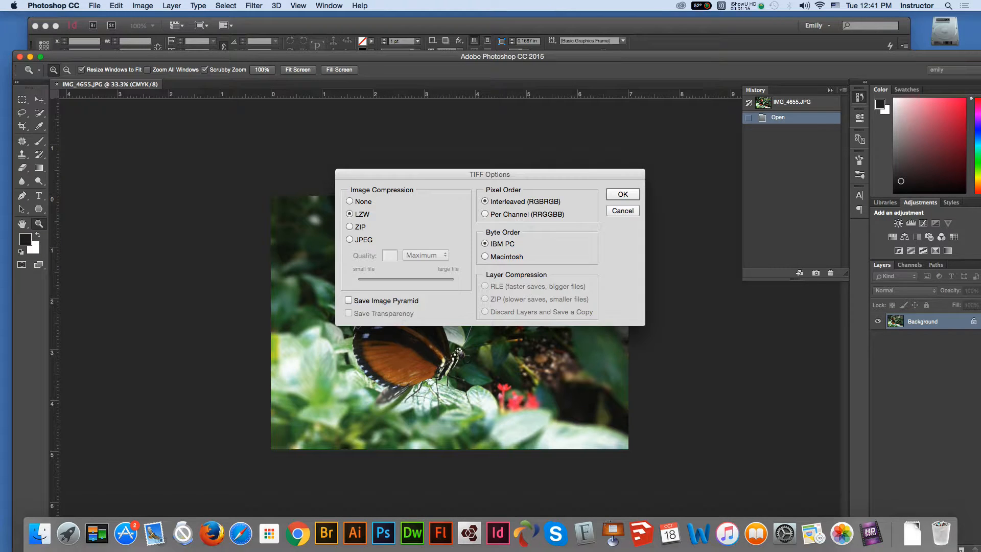
key(Return)
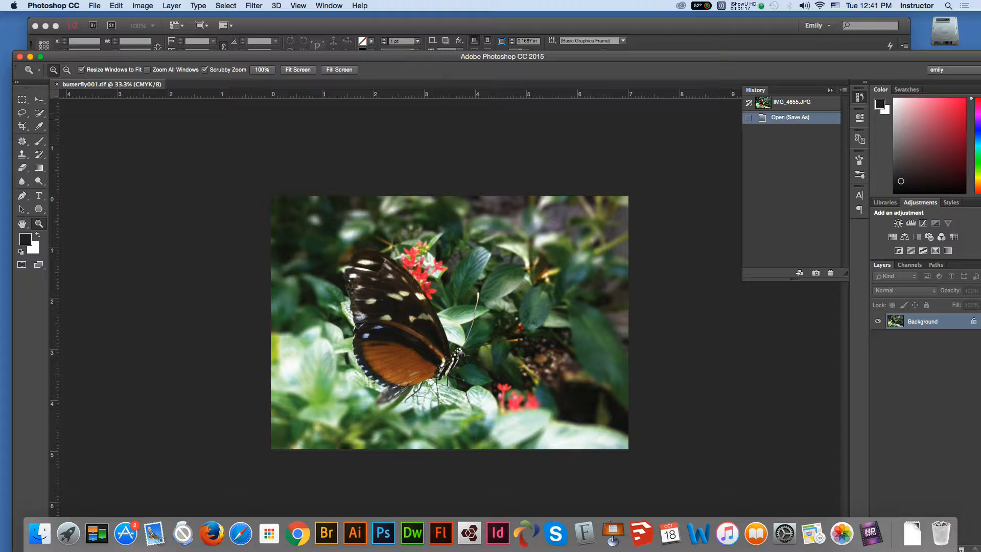
Open IMG_4647.JPG from the butterfly show folder in Photoshop
drag(408, 57, 401, 191)
click(490, 98)
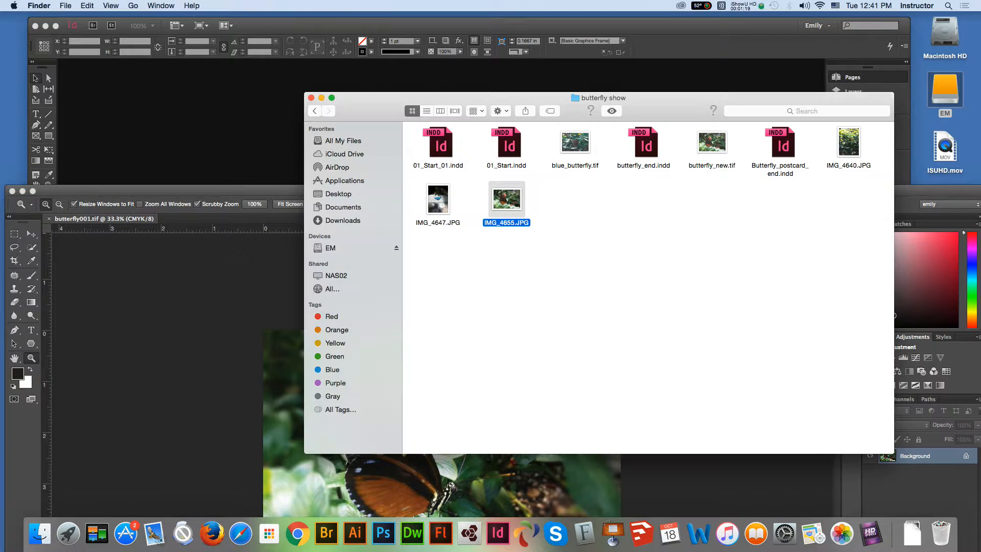
click(438, 199)
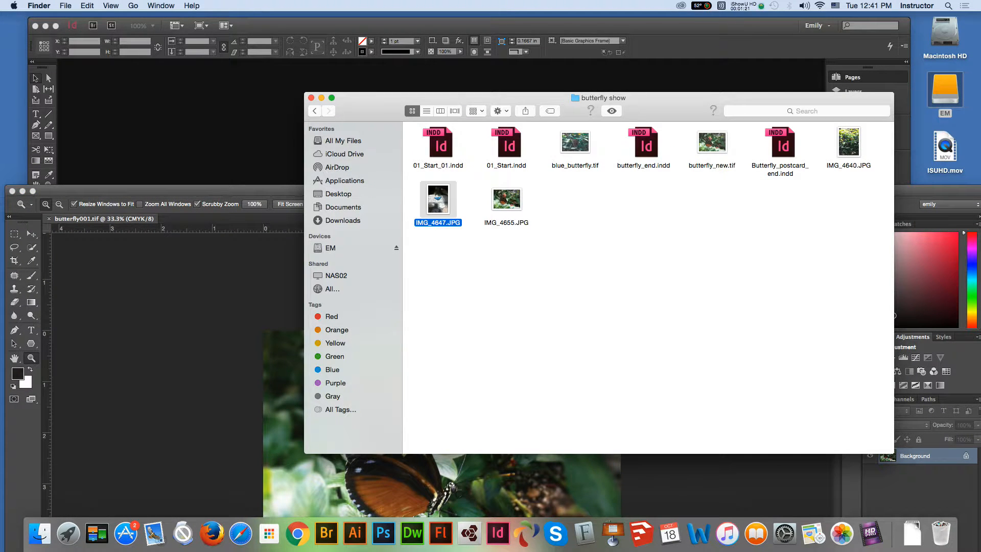
drag(438, 199, 379, 522)
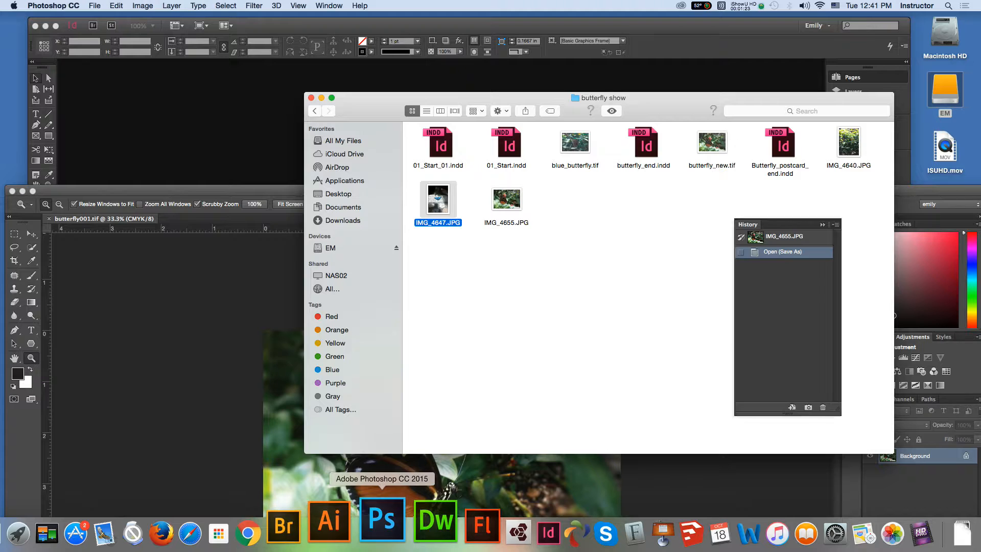
drag(367, 191, 374, 30)
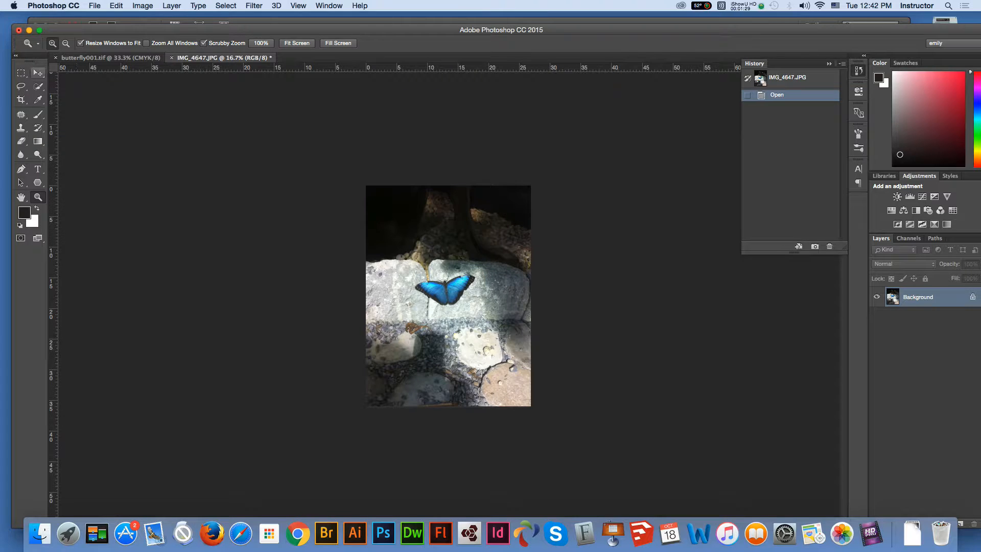
Crop the photo's height above and below the blue butterfly to a landscape format of about 27 × 19 inches
click(38, 73)
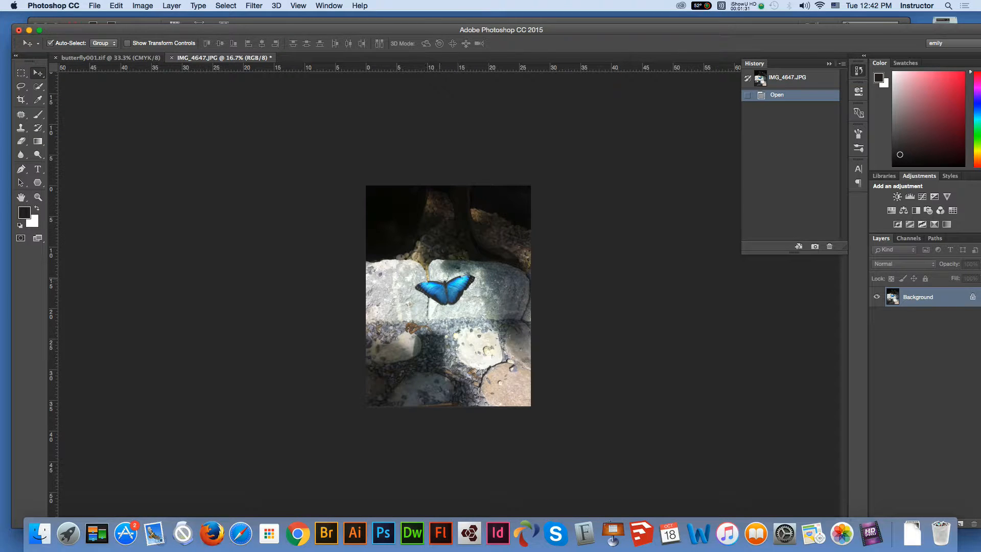
key(c)
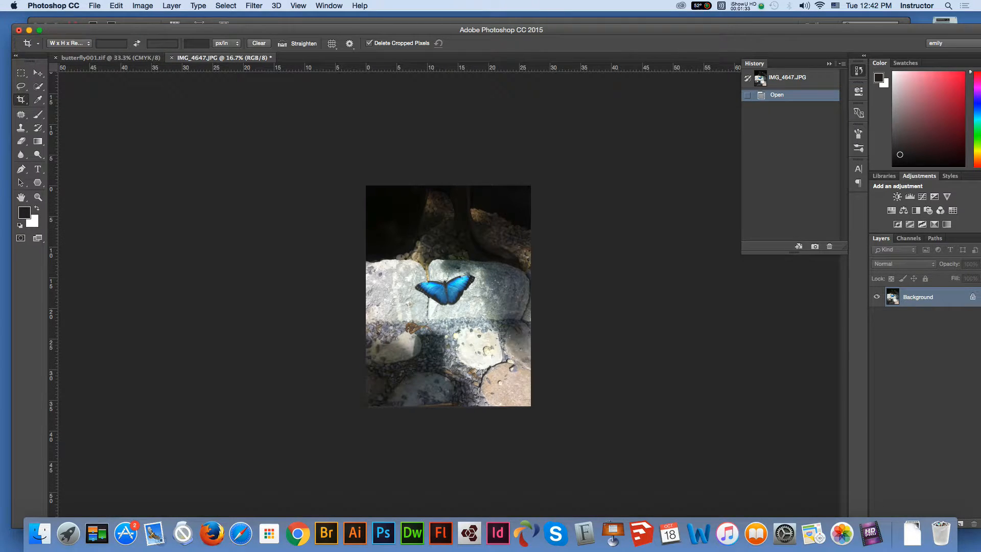
drag(450, 187, 450, 209)
drag(449, 383, 476, 325)
key(Return)
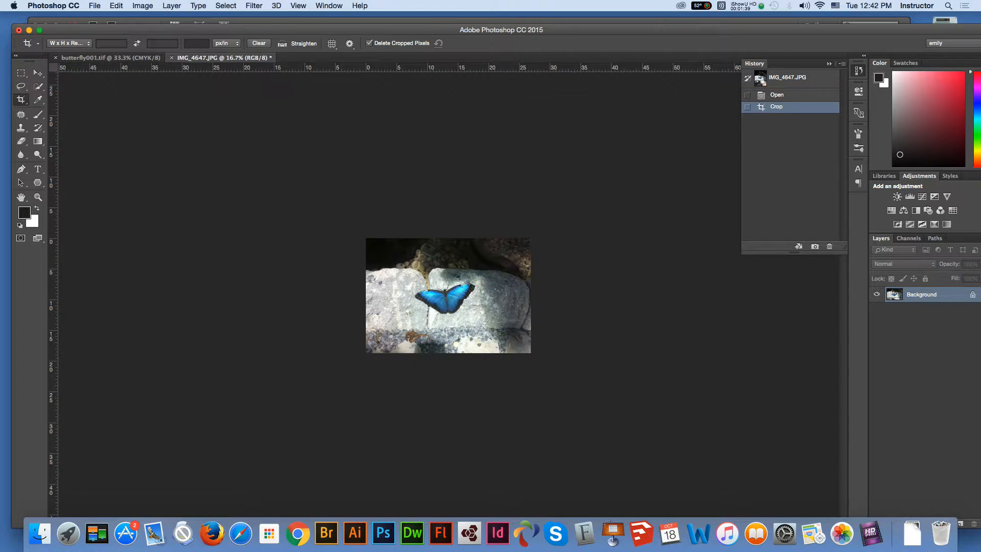
Convert the cropped photo to CMYK Color mode, accepting the U.S. Web Coated (SWOP) v2 profile
click(143, 5)
mouse_move(153, 18)
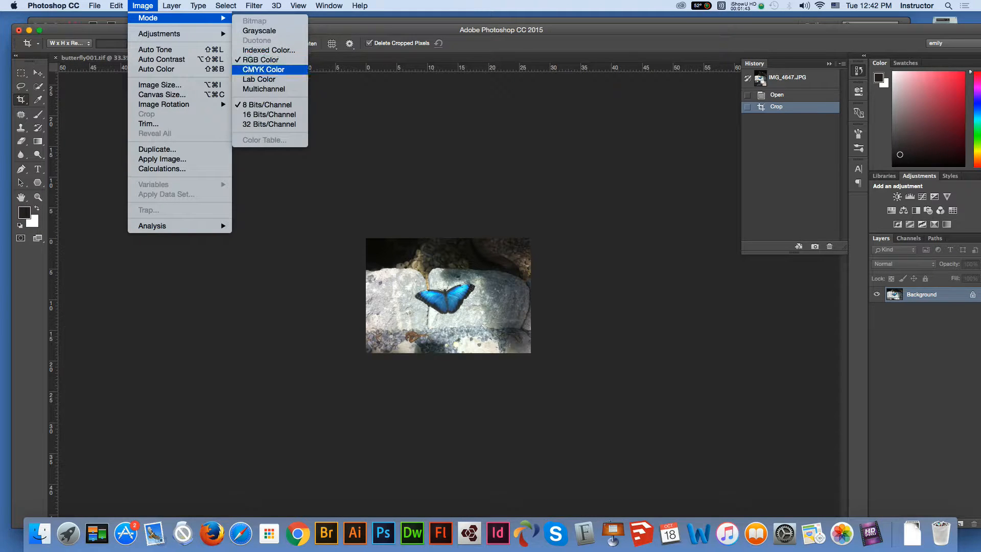
click(263, 69)
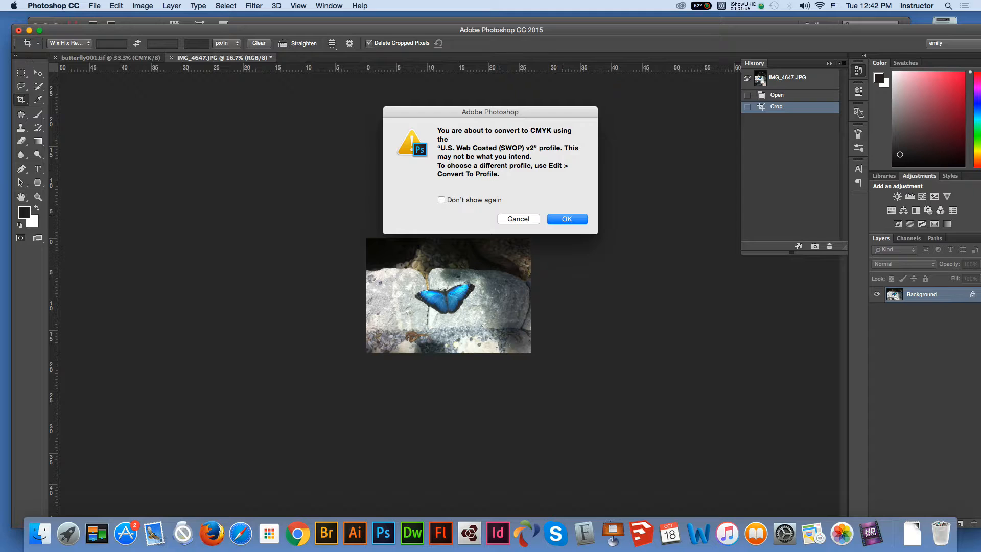
key(Return)
Resize the photo to a resolution of 300 pixels/inch and a height of 6 inches, keeping the proportions linked
click(142, 6)
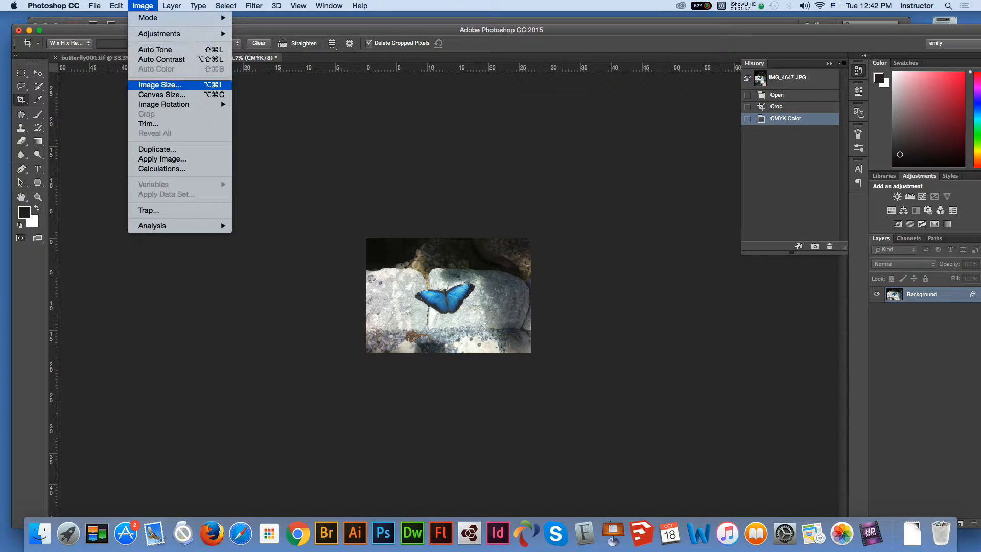
click(160, 85)
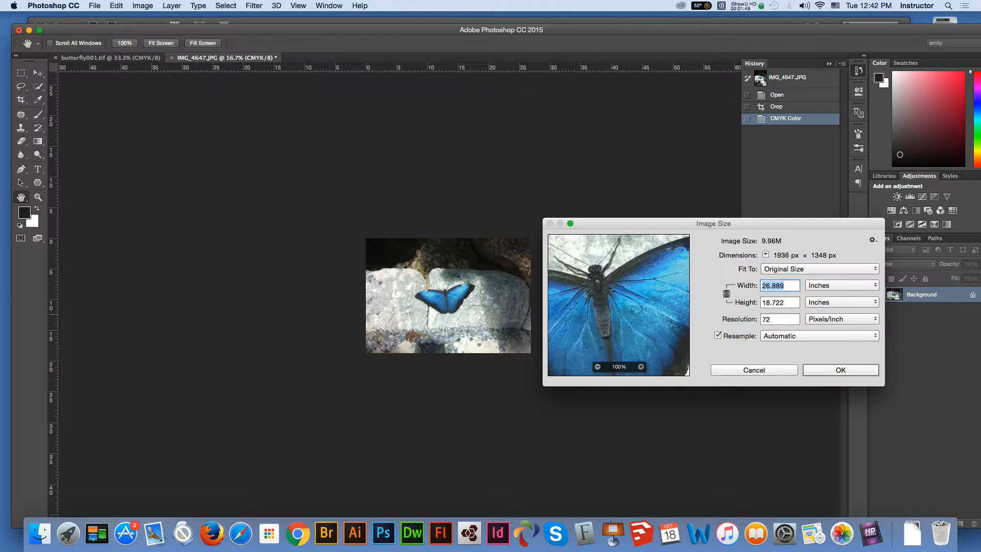
double_click(766, 318)
text(300)
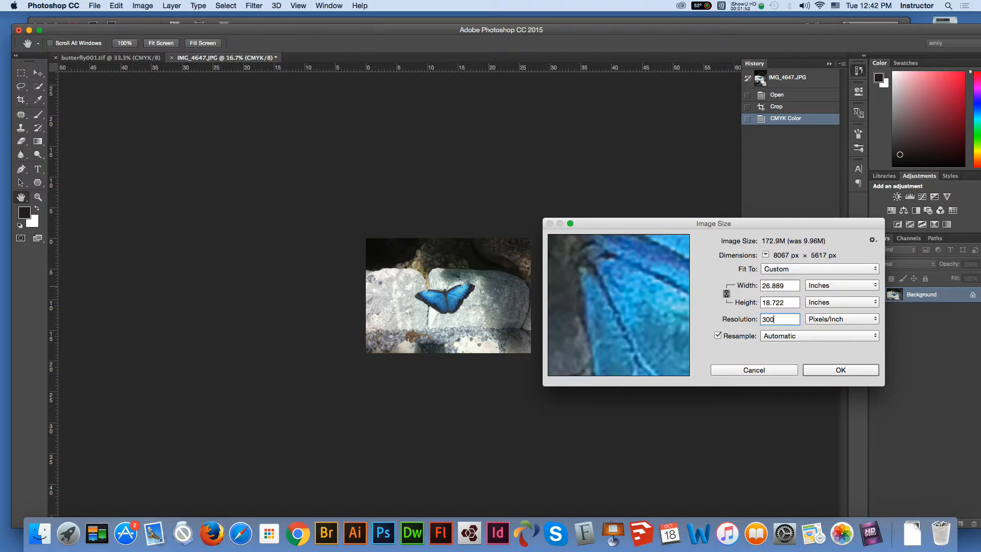
key(Tab)
text(7)
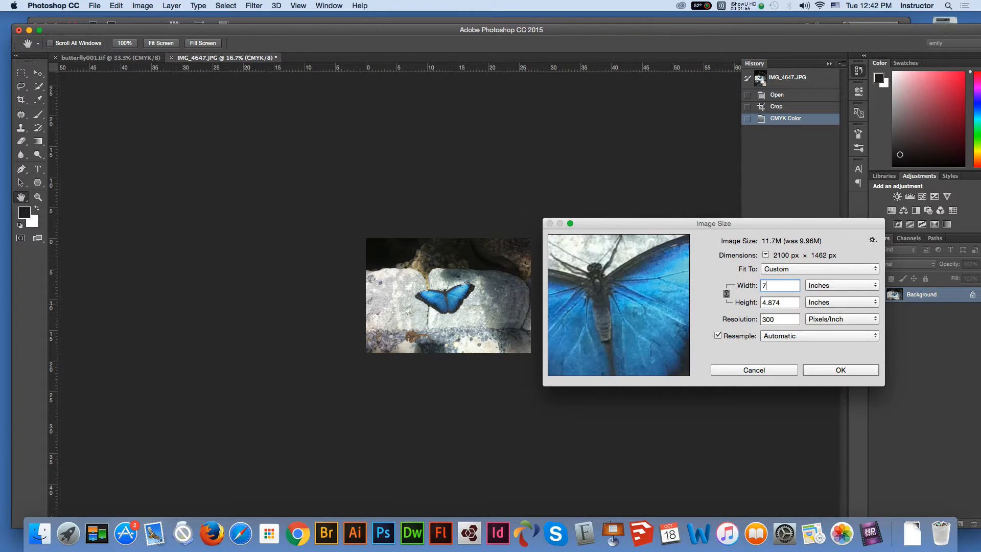
key(Tab)
text(6)
key(shift+Tab)
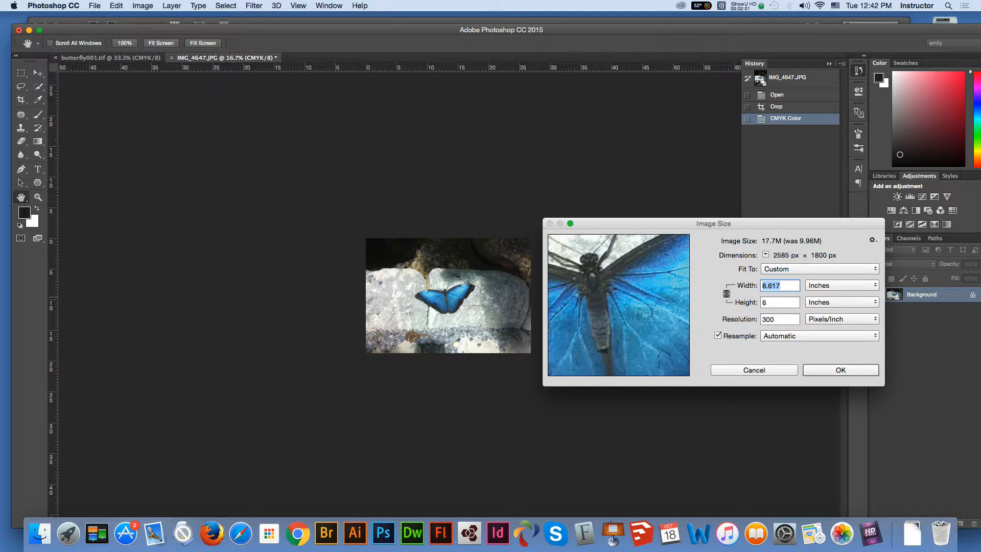
key(Return)
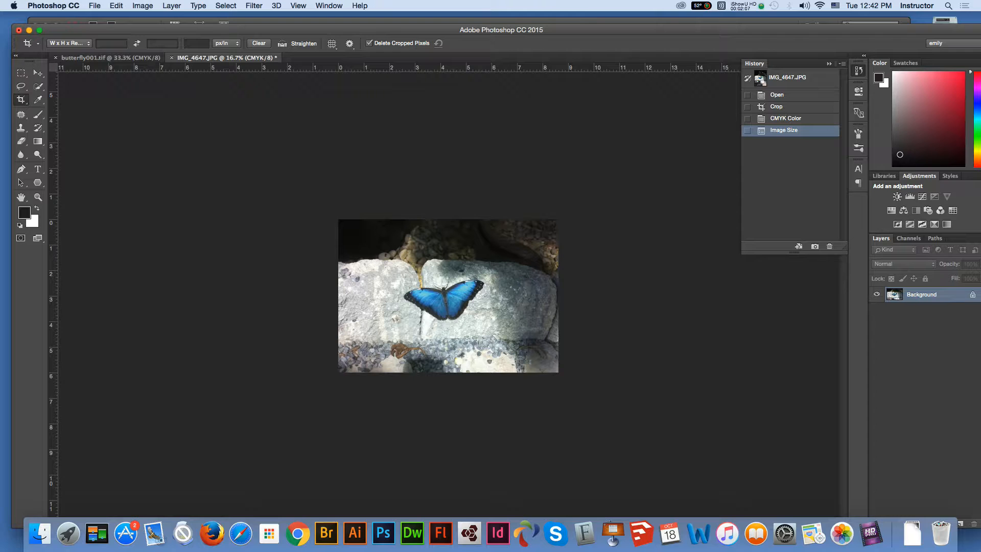
click(94, 6)
click(106, 111)
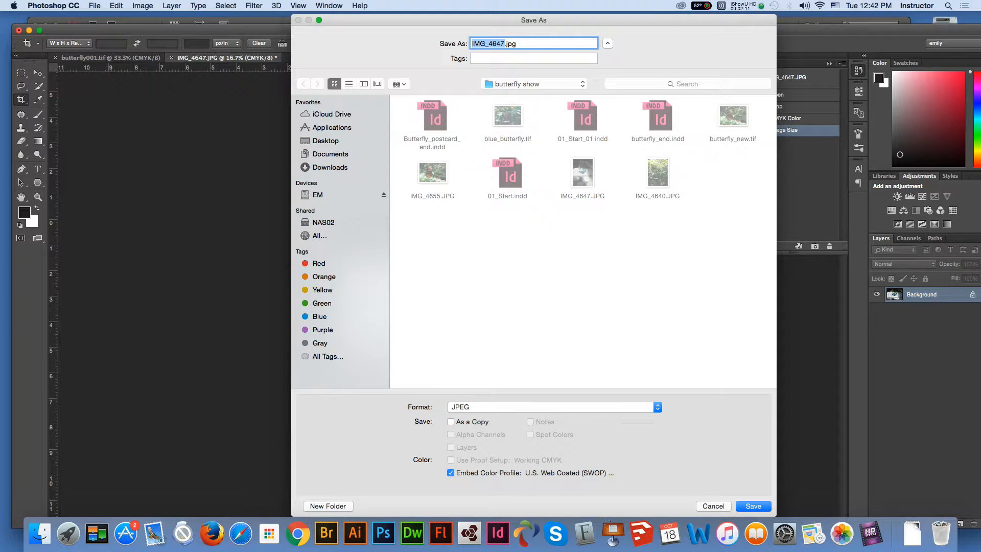
click(325, 140)
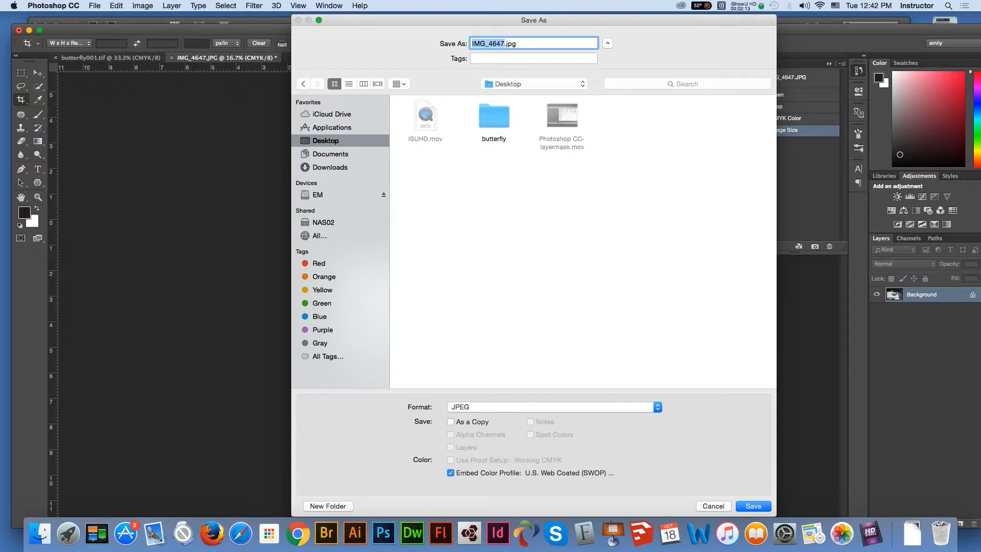
double_click(495, 115)
key(Tab)
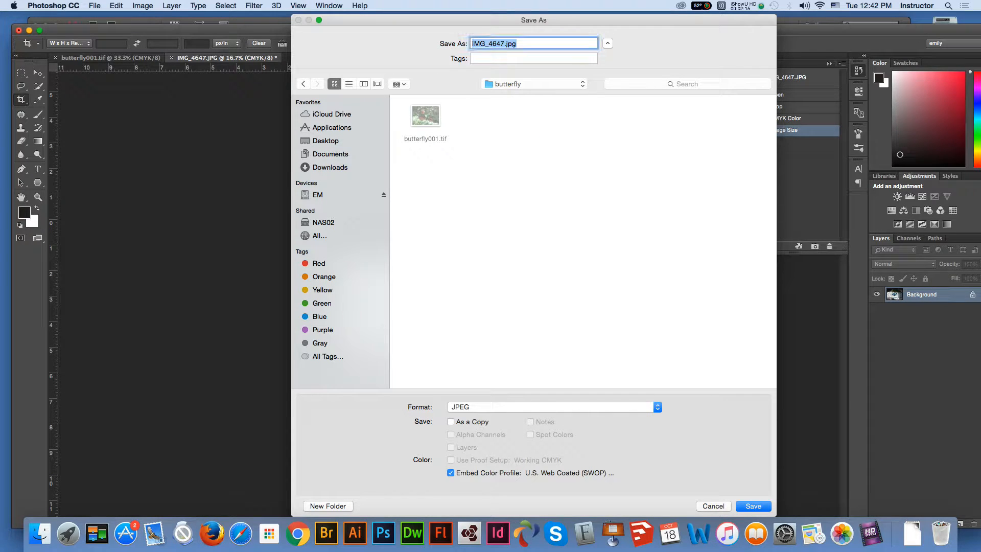
text(butterfly002)
key(Return)
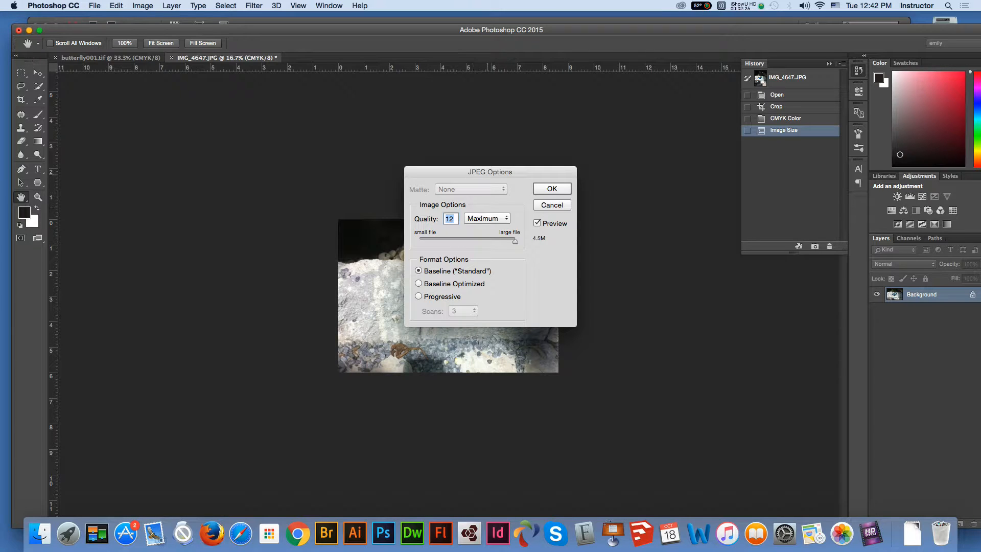
click(552, 205)
key(c)
Save the photo as butterfly002 in Photoshop format in the butterfly folder on the Desktop
click(94, 6)
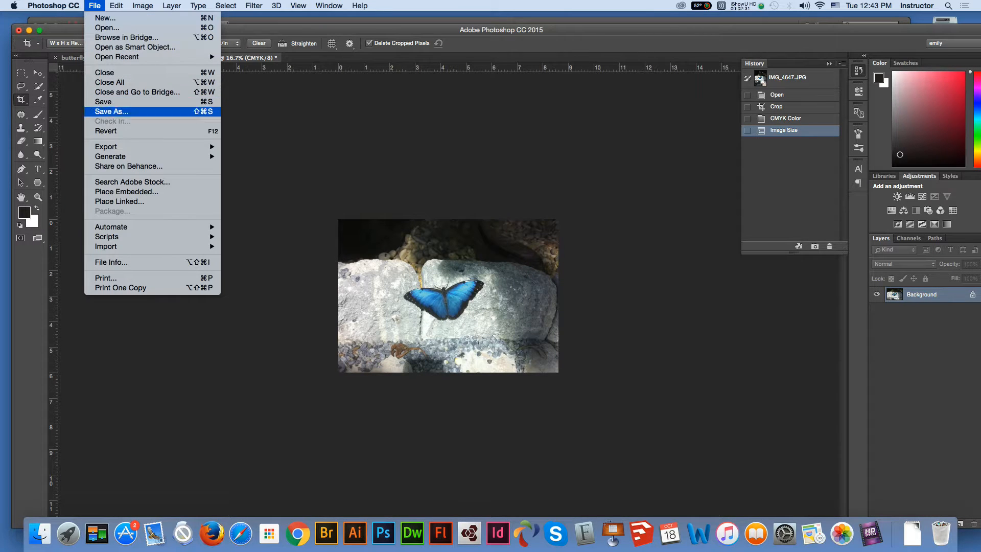
key(shift+super+s)
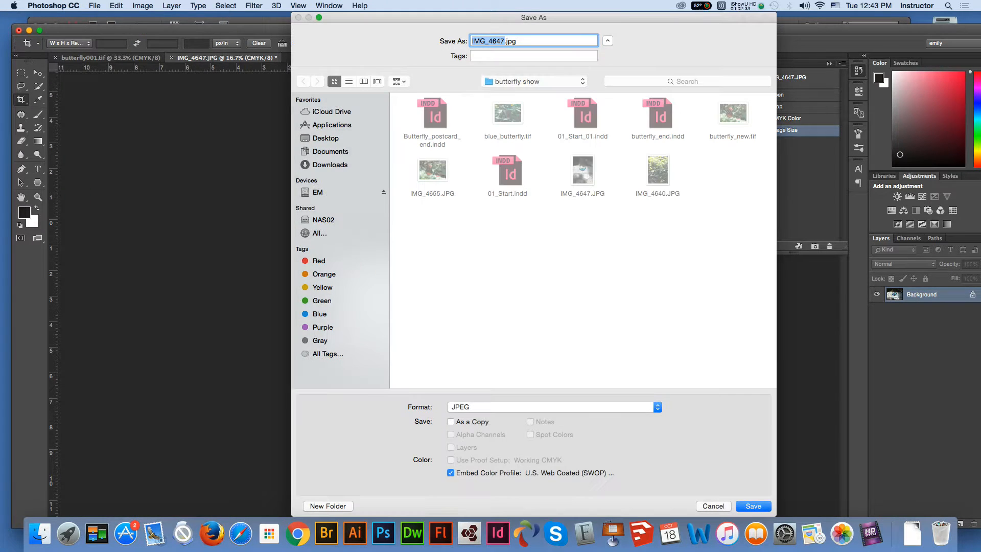
click(326, 138)
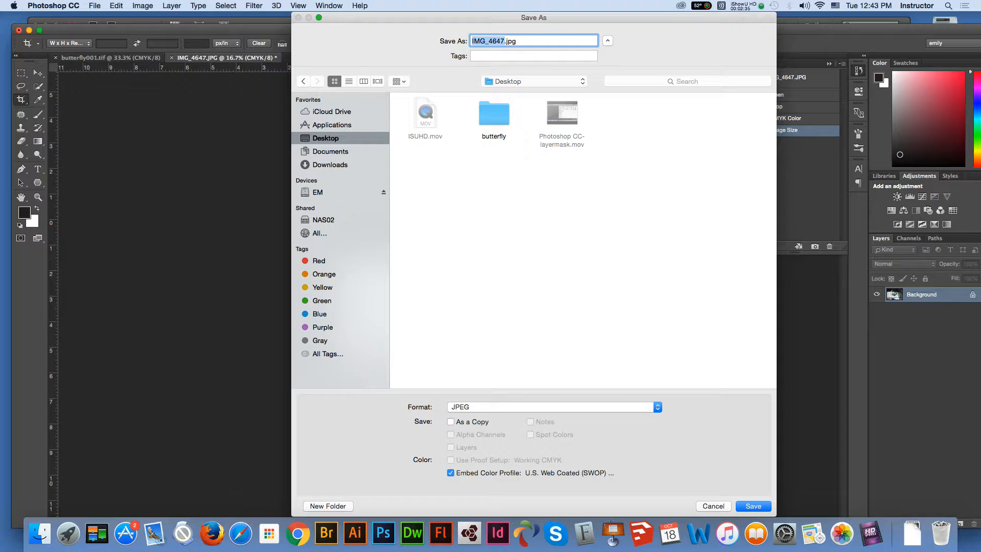
double_click(494, 114)
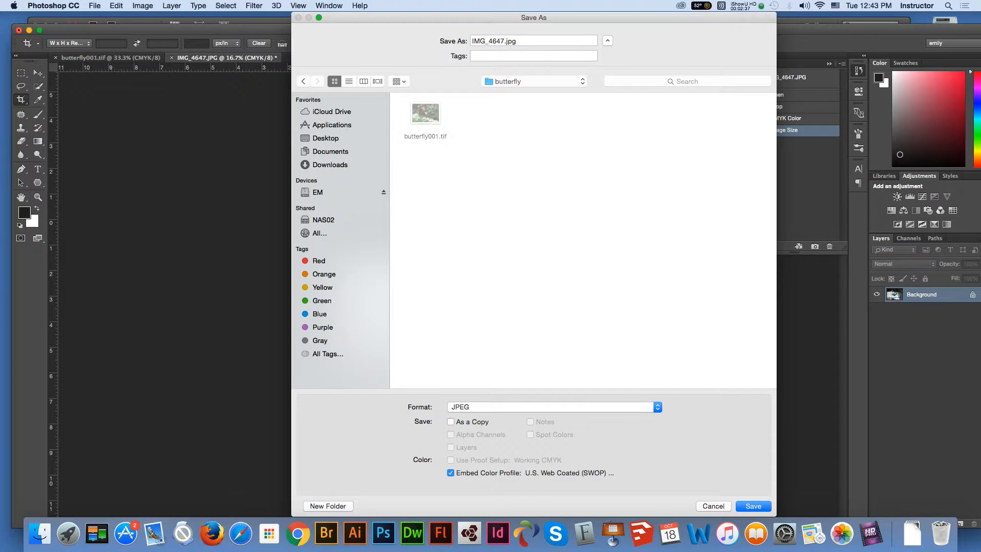
click(555, 407)
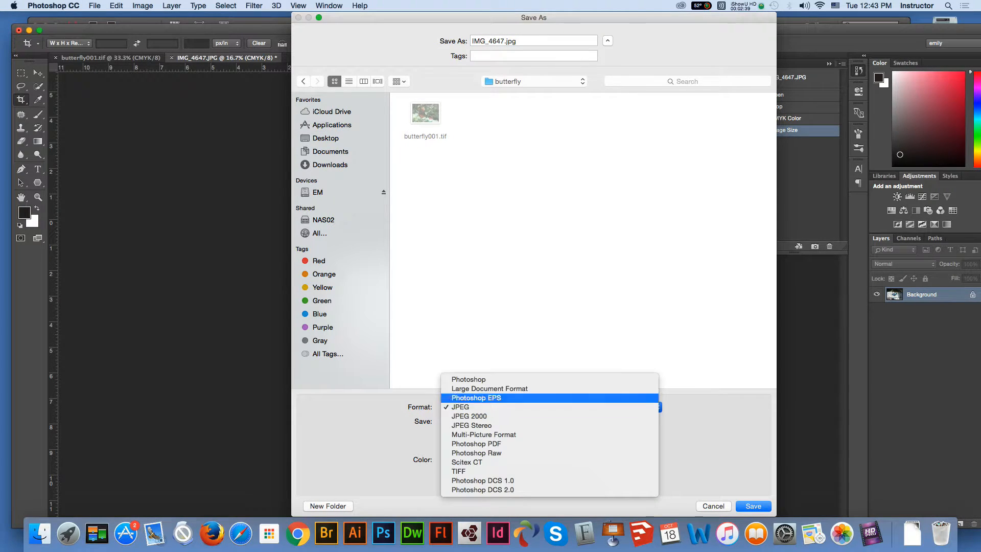
key(Return)
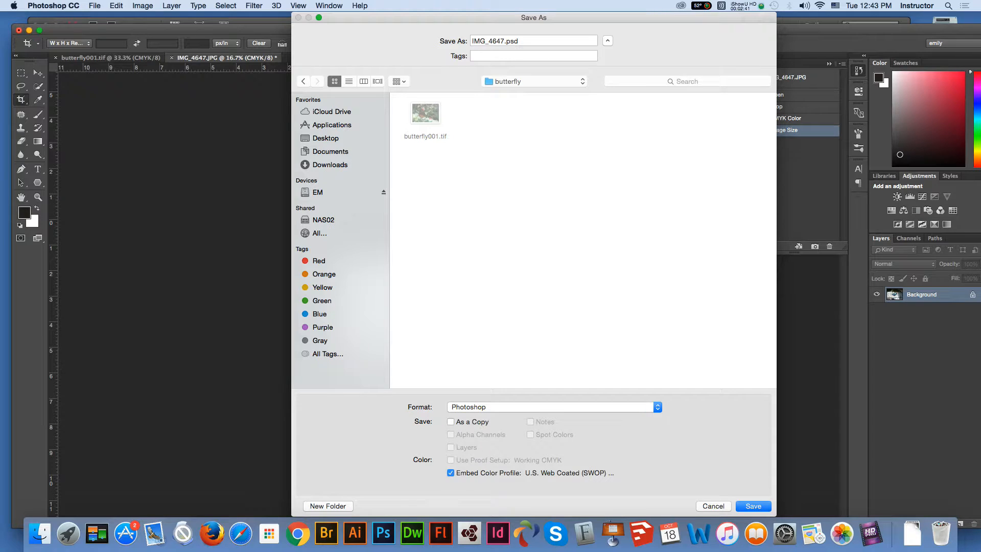
click(489, 40)
double_click(489, 41)
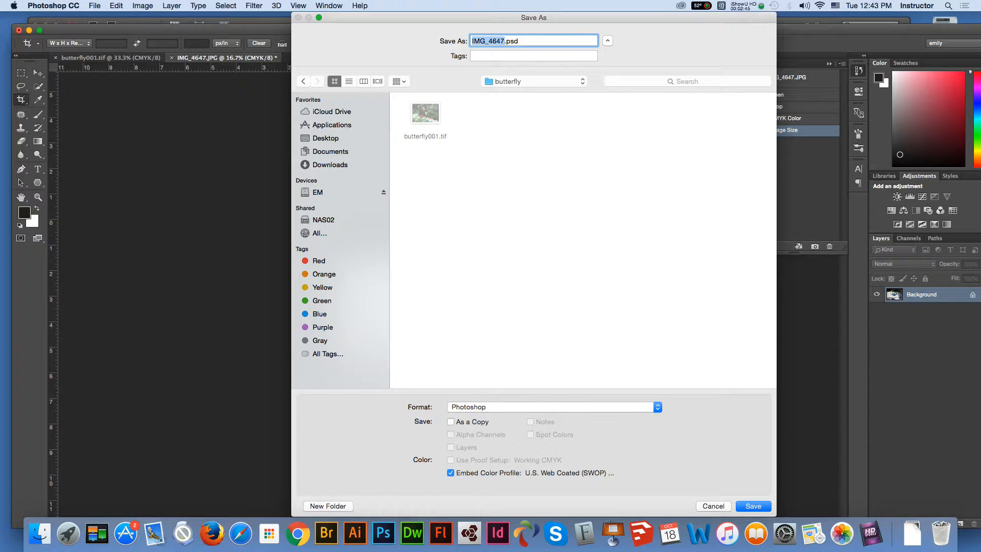
text(butterfly002)
key(Return)
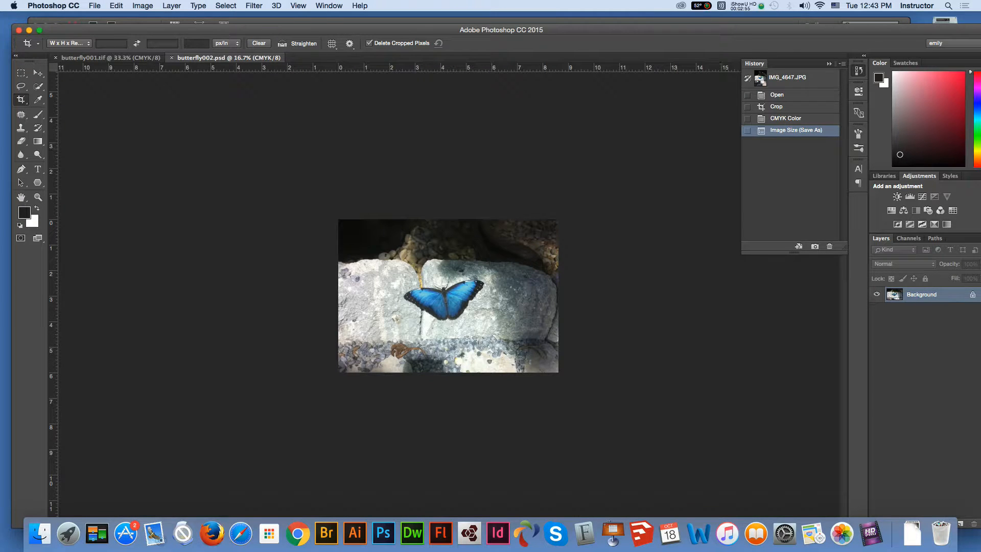
Close butterfly001.tif and butterfly002.psd, and switch to the butterfly show folder in Finder
click(55, 58)
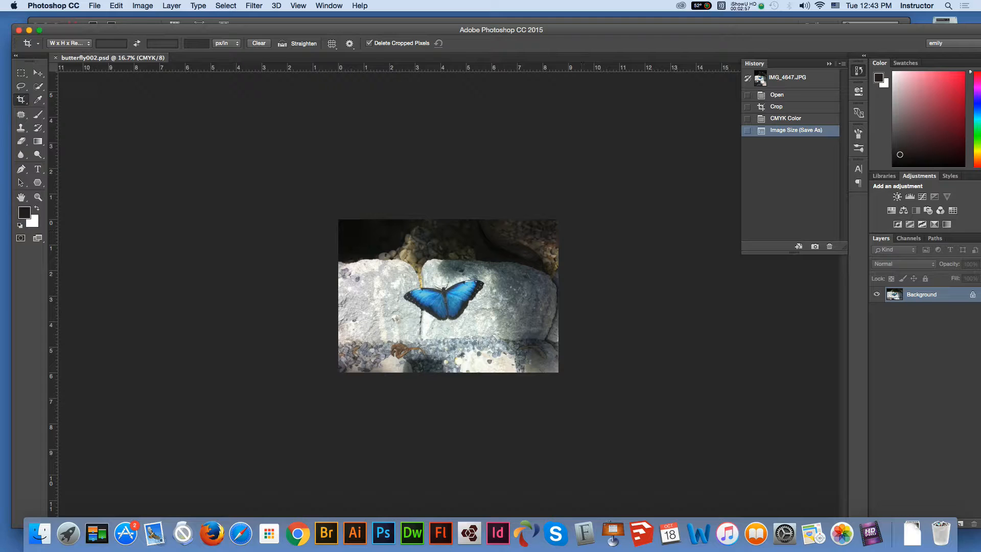
click(55, 58)
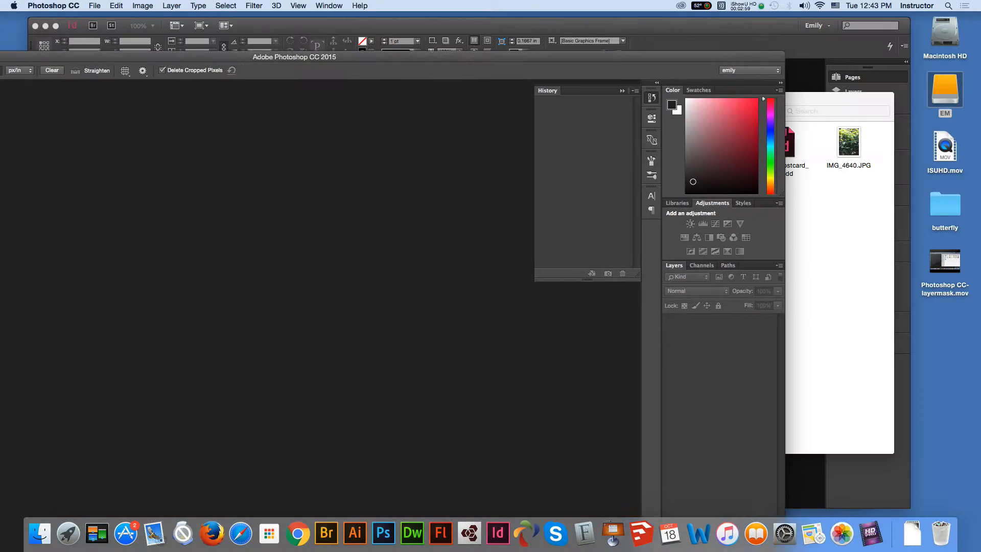
drag(294, 57, 261, 74)
click(821, 99)
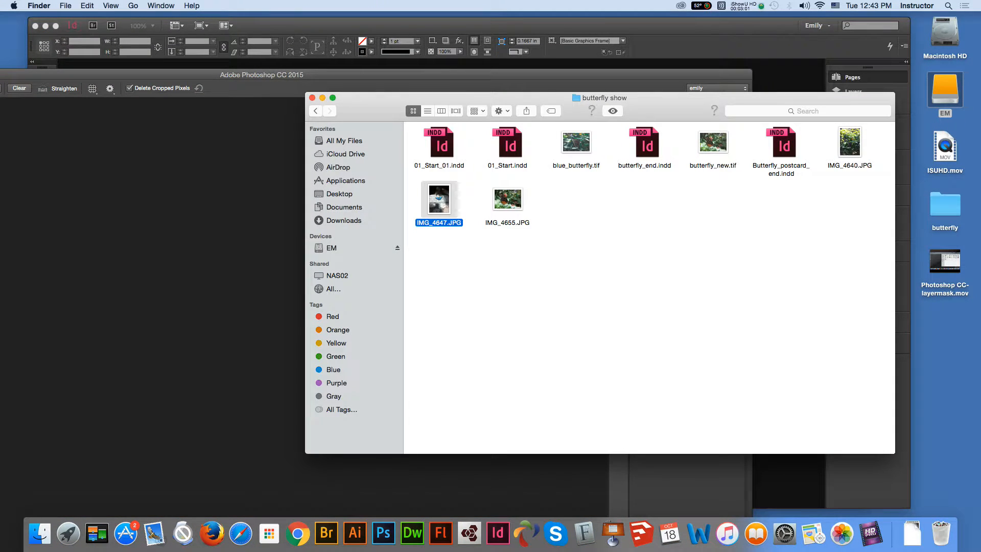
Browse from the butterfly show folder to the Butterfly Garden Logo folder in week2 of CS242 In Design
click(316, 111)
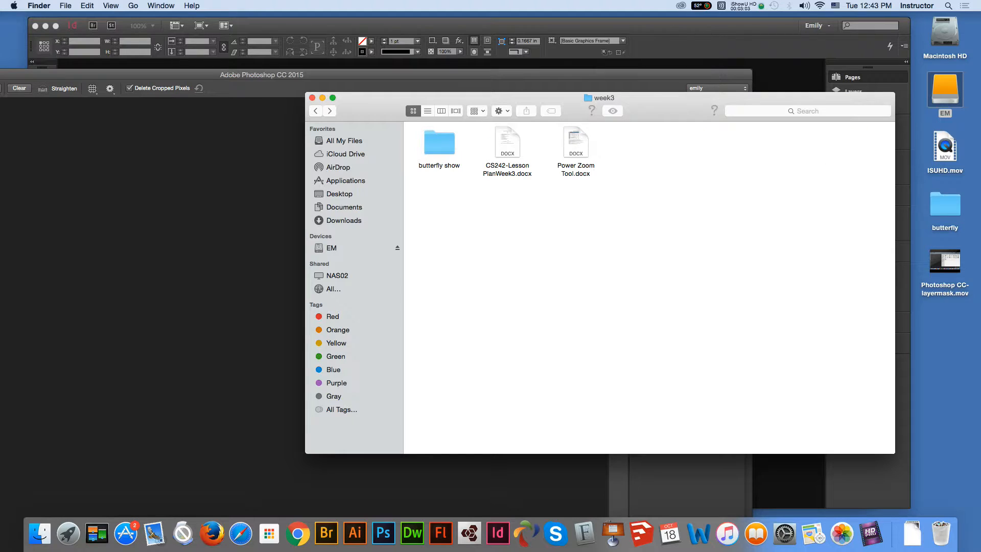
click(439, 143)
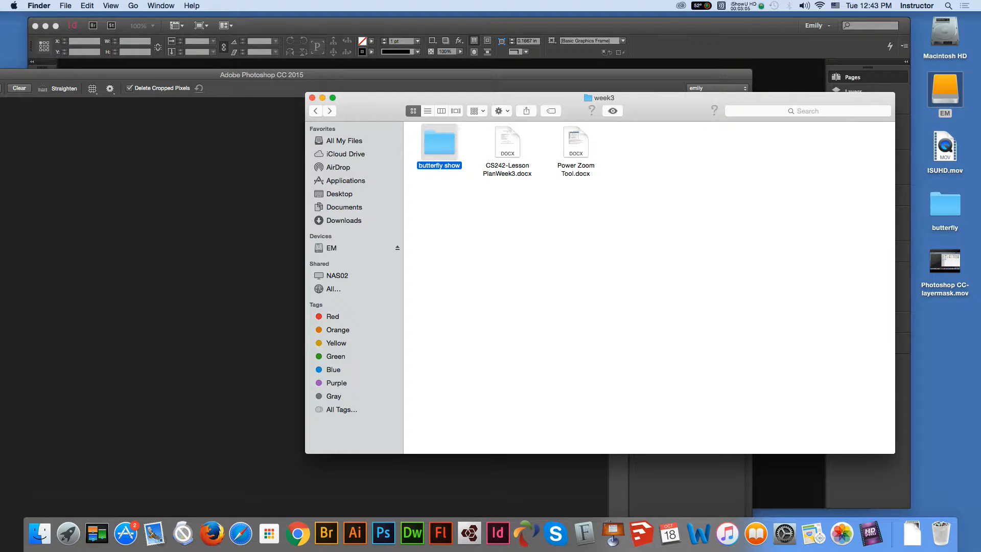
click(315, 111)
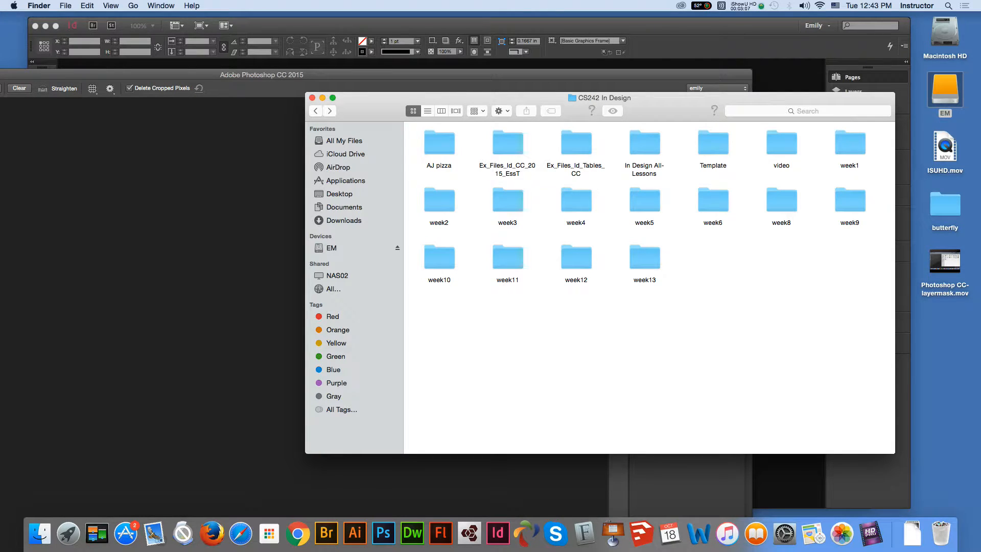
double_click(439, 199)
double_click(508, 143)
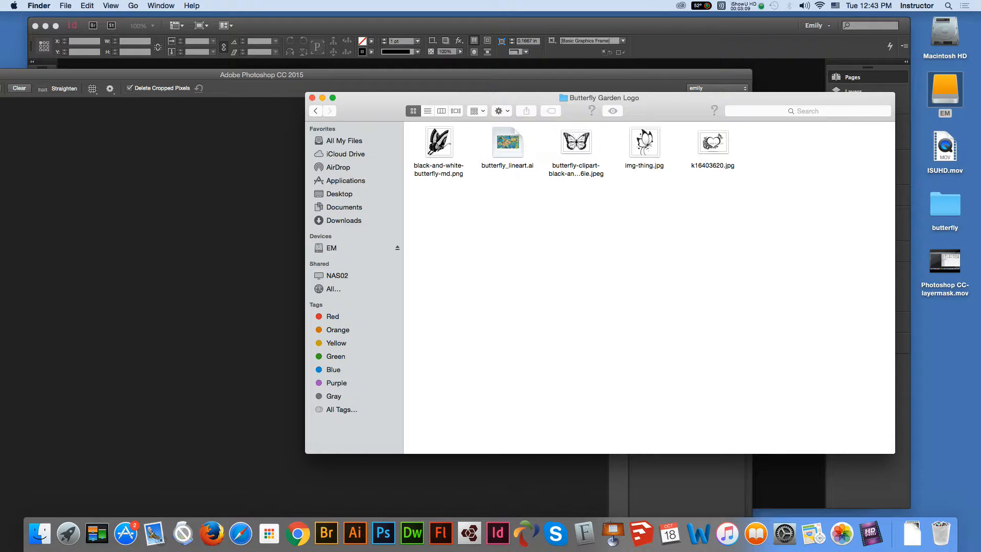
Open butterfly_lineart.ai in Illustrator to view the artwork, close it and return to the Butterfly Garden Logo folder in Finder
click(507, 143)
drag(511, 98, 496, 100)
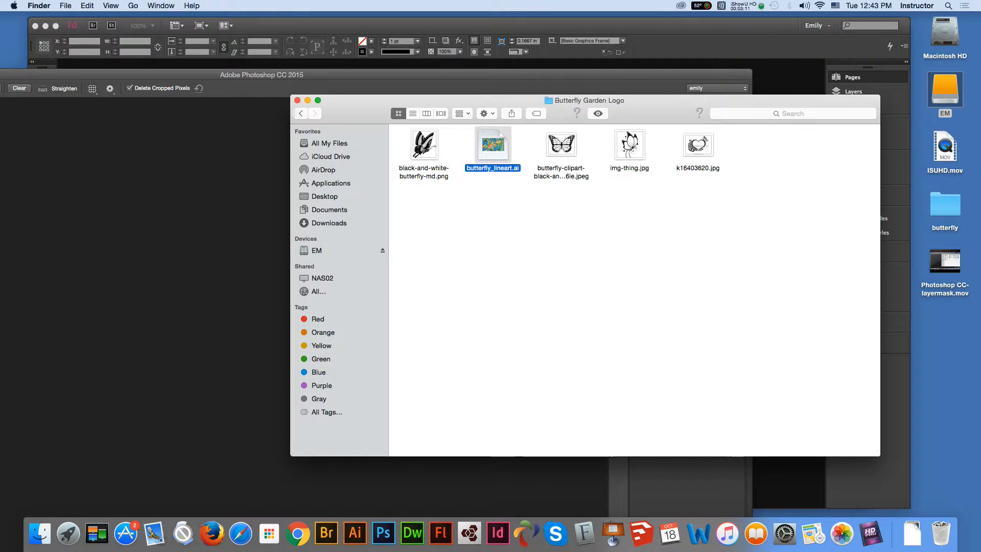
double_click(492, 145)
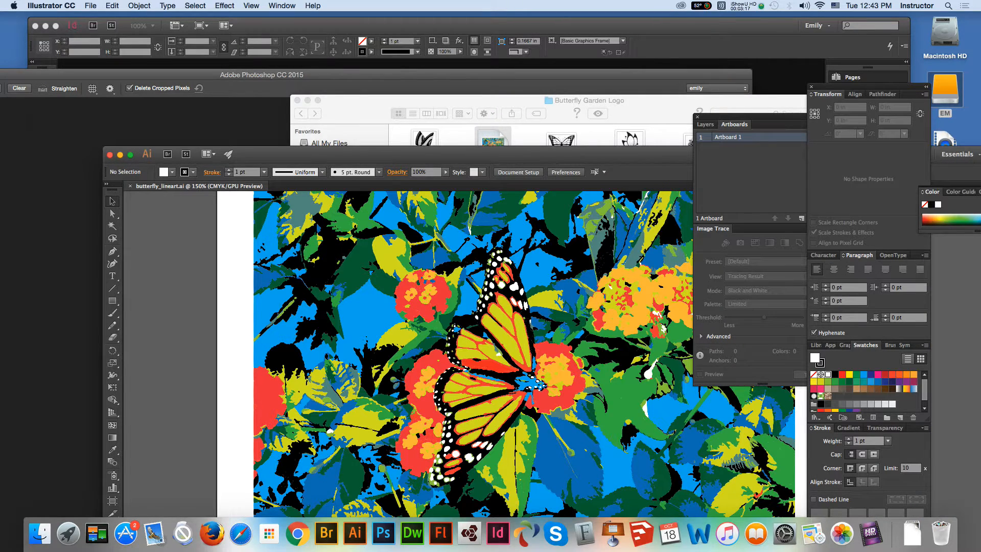
drag(409, 154, 346, 106)
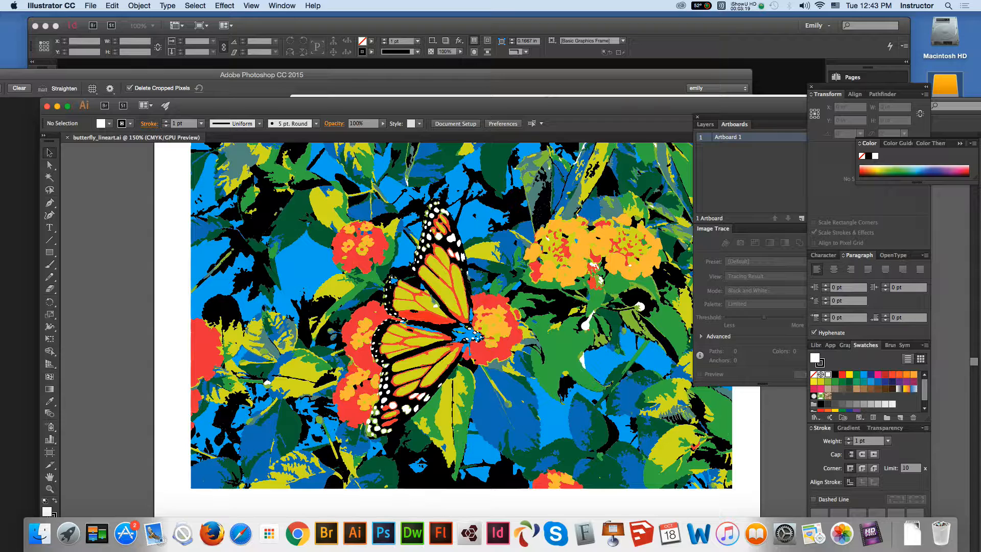
click(67, 138)
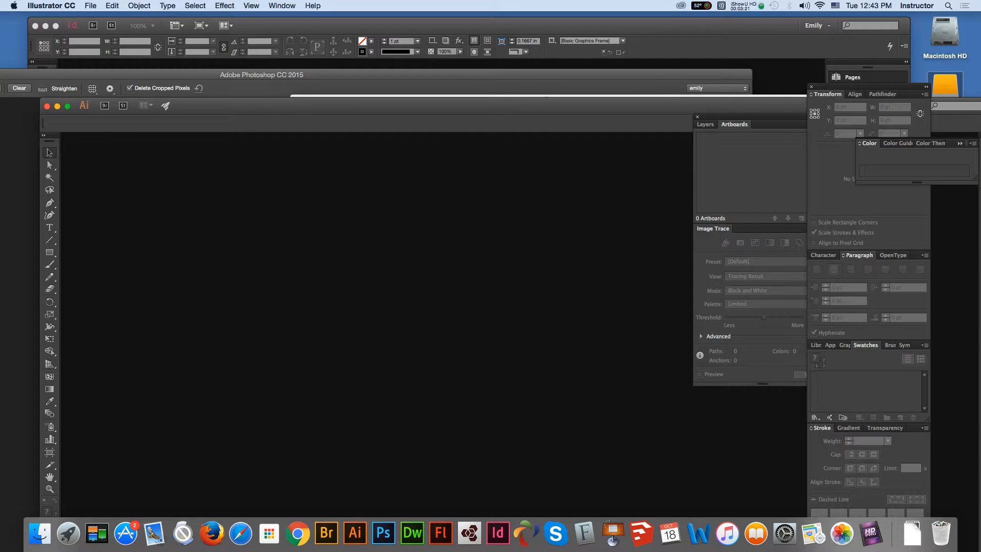
drag(357, 106, 247, 246)
click(480, 209)
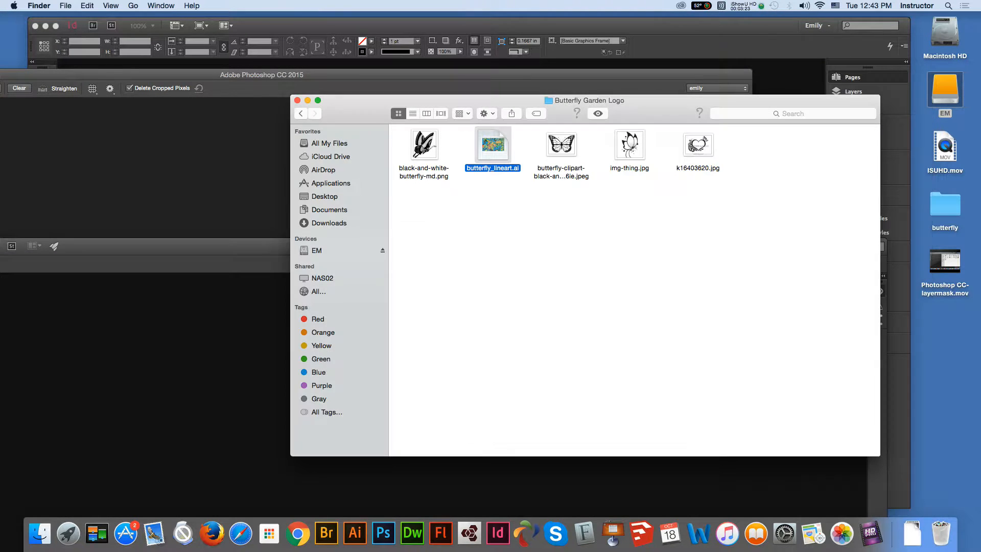
Copy butterfly_lineart.ai from the Butterfly Garden Logo folder into the butterfly folder on the Desktop
click(87, 6)
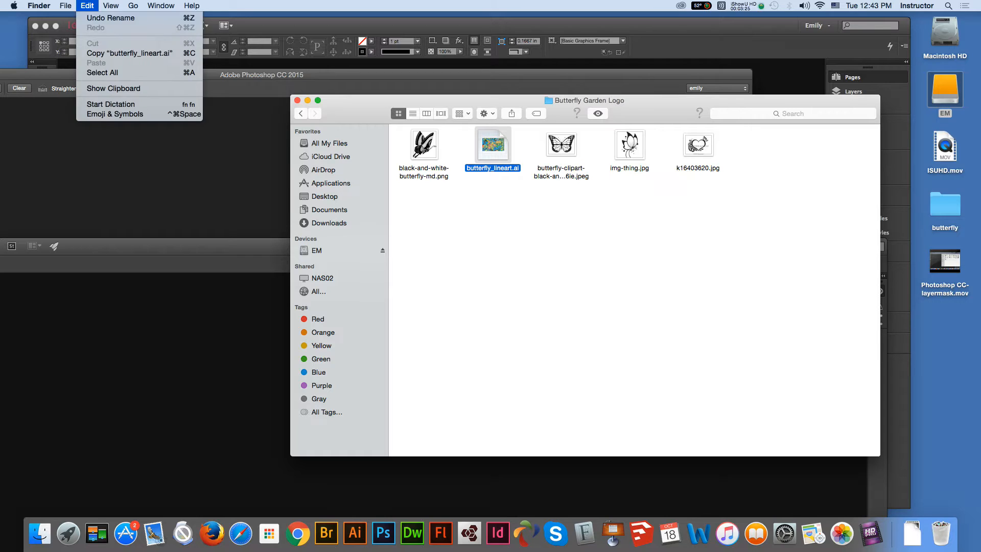
click(117, 53)
click(945, 204)
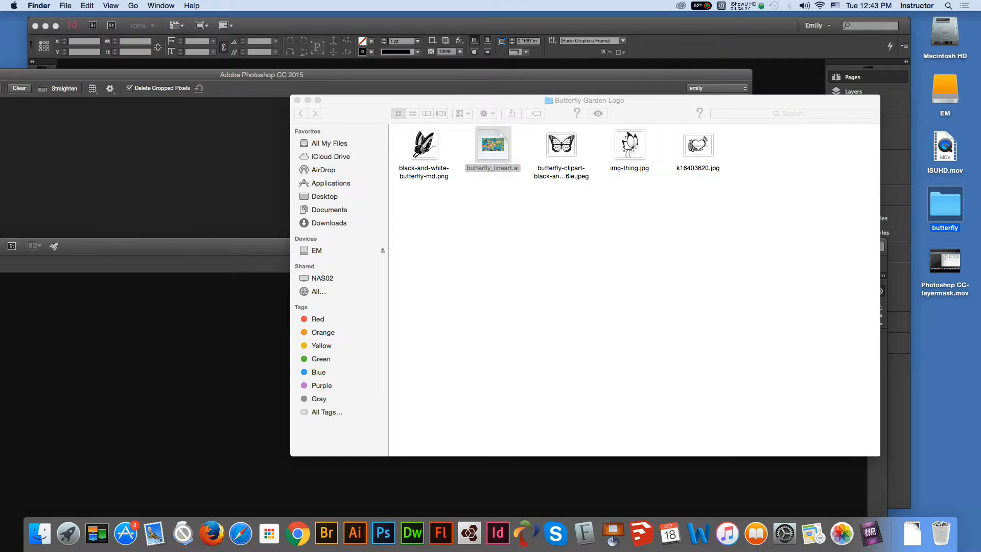
double_click(945, 204)
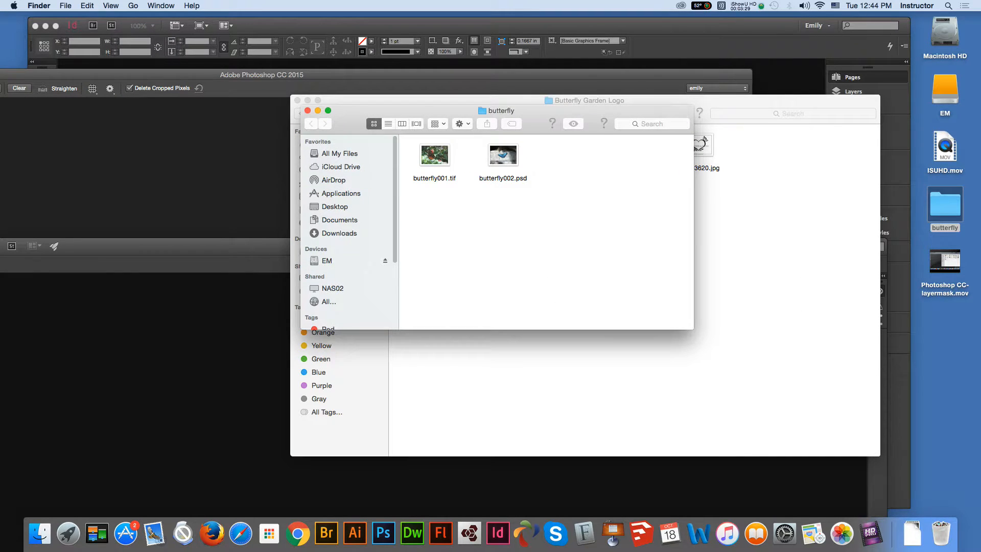
click(87, 6)
click(104, 62)
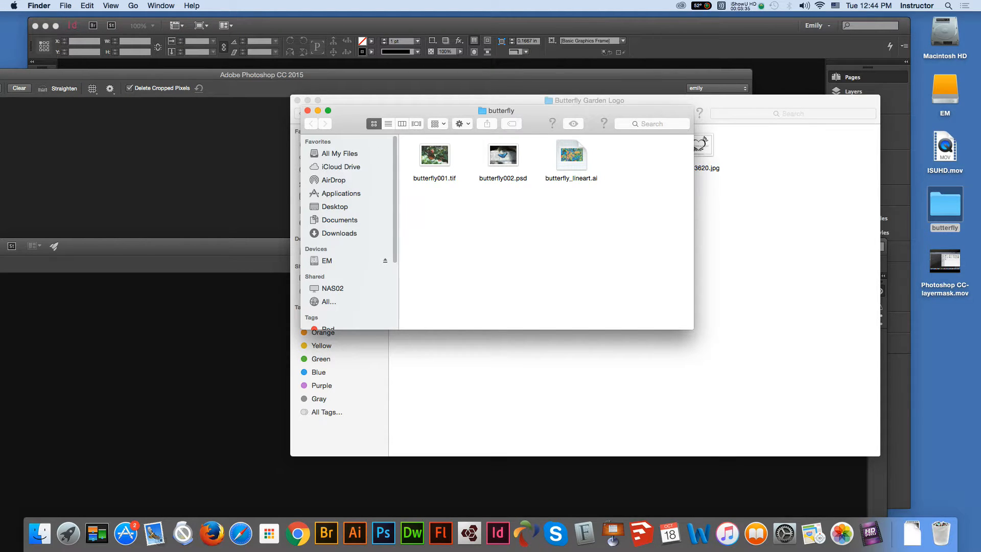
Close the Butterfly Garden Logo and butterfly folder windows
click(440, 378)
click(297, 100)
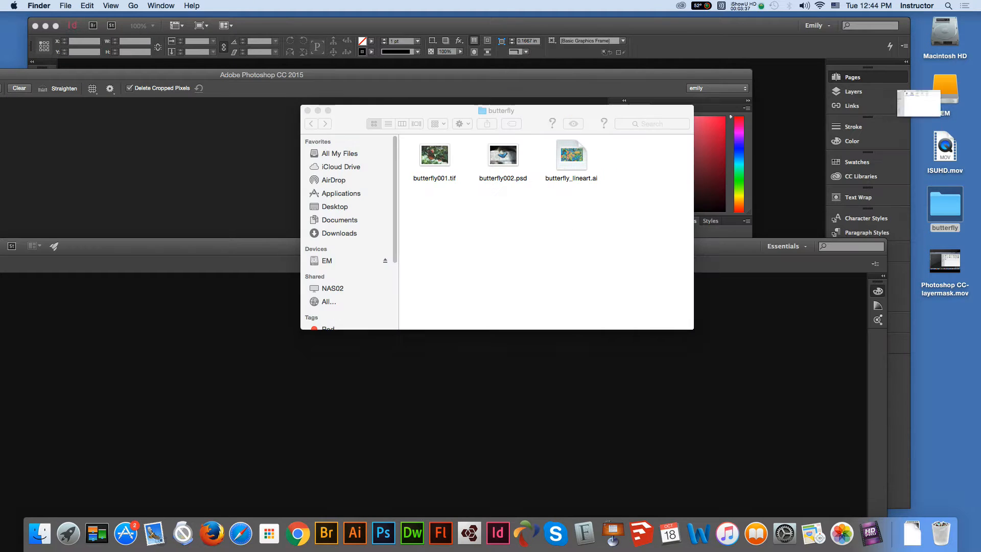
click(307, 111)
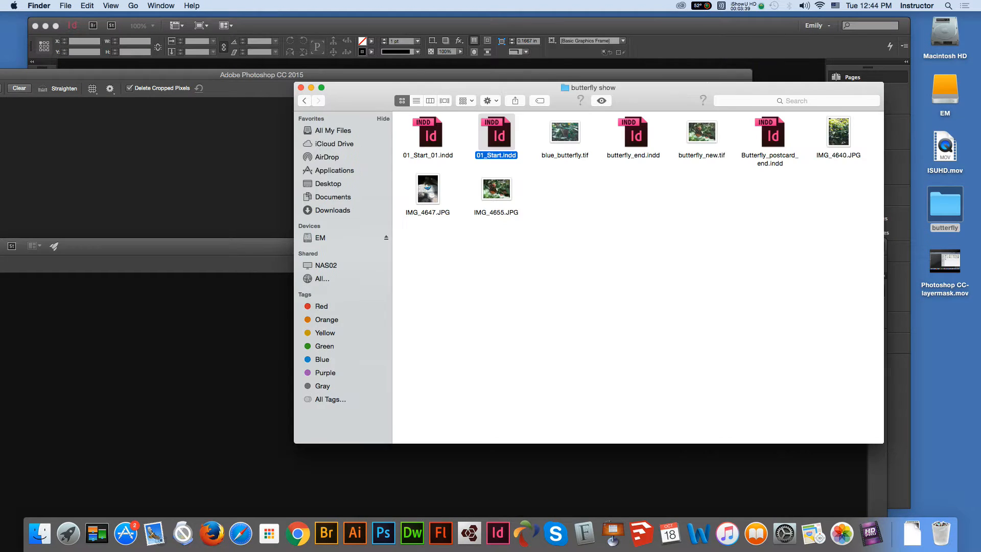
Close the empty Illustrator and Photoshop windows and switch to InDesign
drag(230, 246, 480, 92)
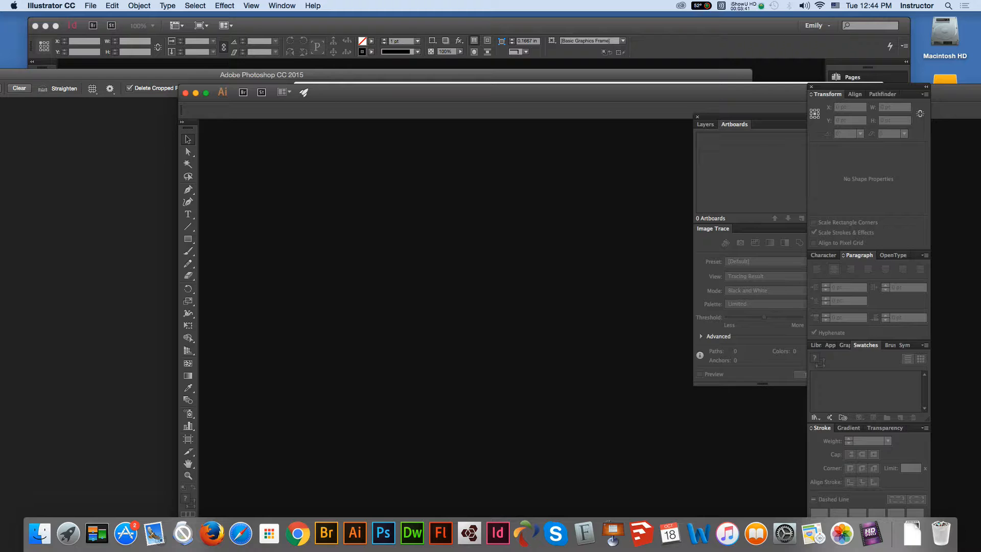
click(185, 93)
drag(215, 74, 600, 103)
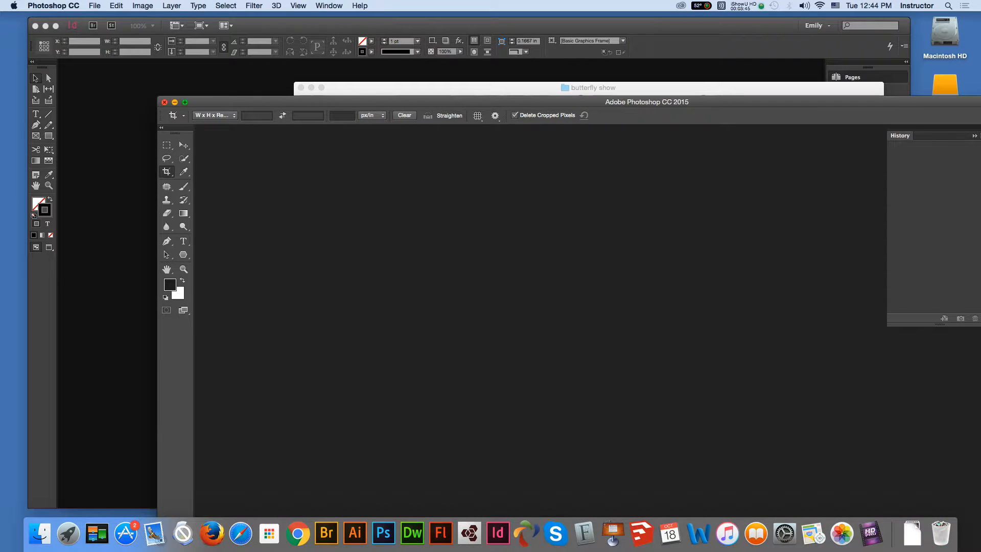
click(165, 103)
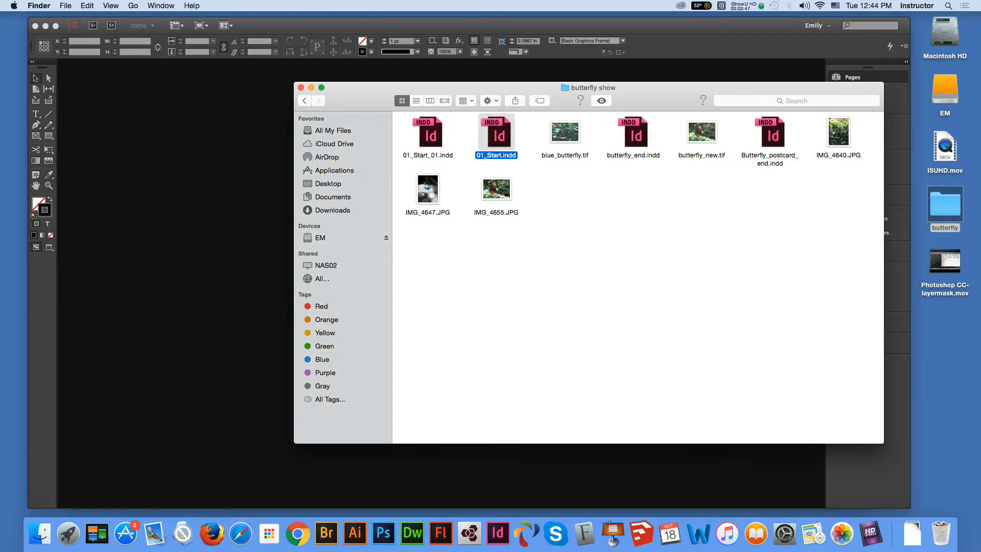
click(46, 72)
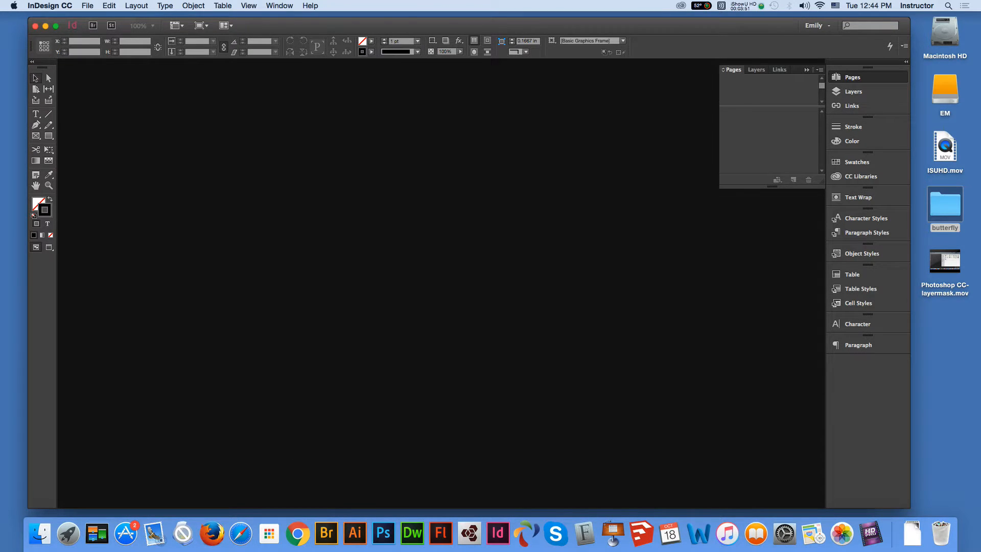
Open 01_Start.indd from the EM drive's CS242 In Design/week3/butterfly show folder and display the document's links
click(945, 90)
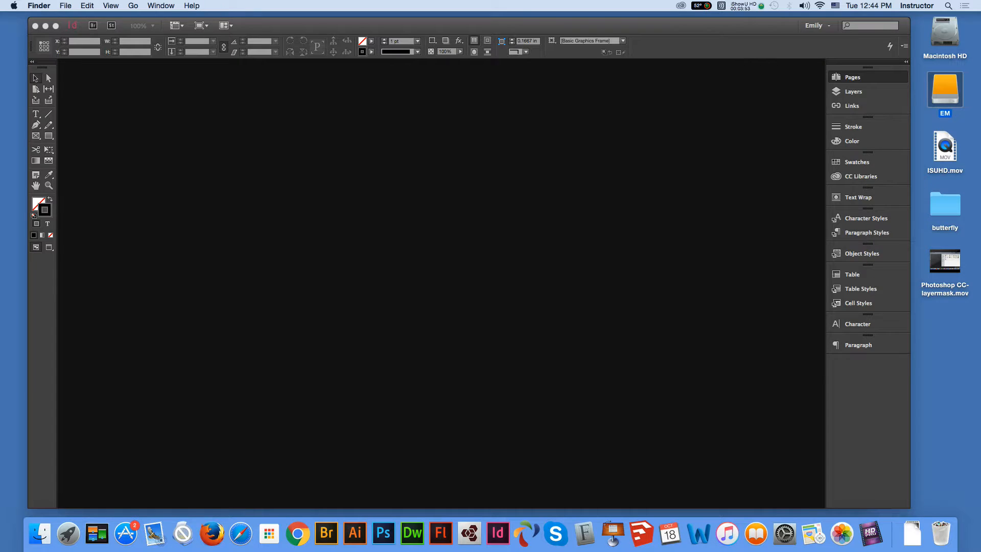
double_click(945, 90)
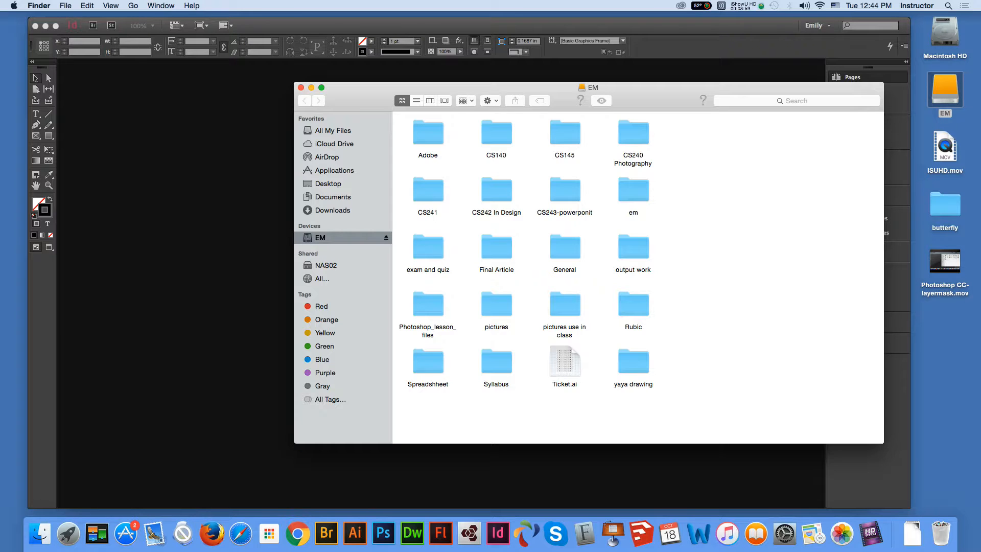
double_click(496, 190)
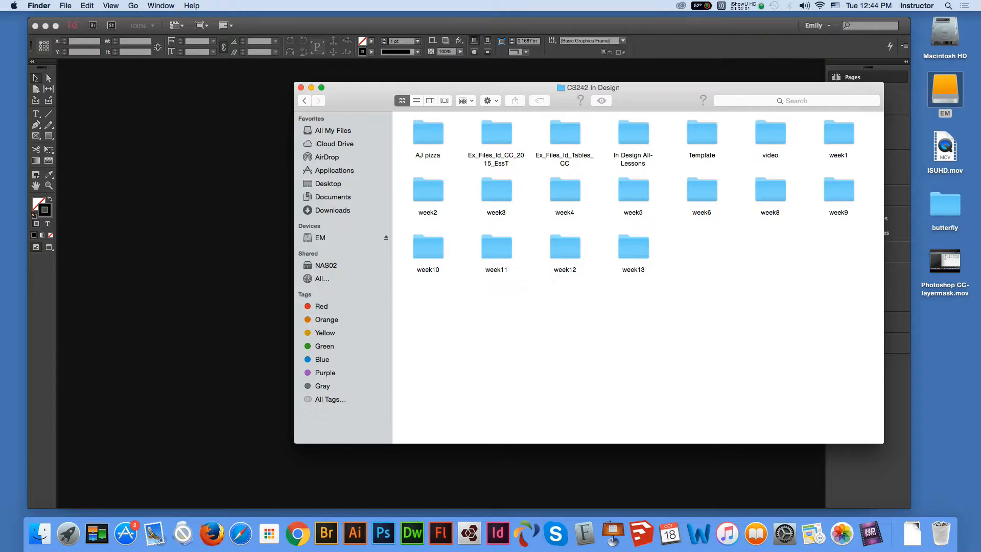
double_click(496, 190)
double_click(428, 133)
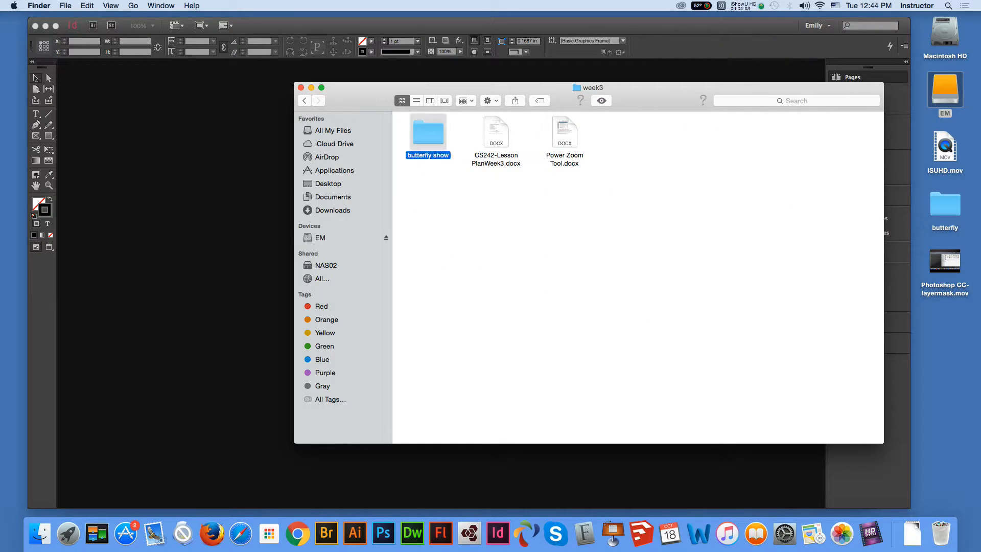
click(496, 133)
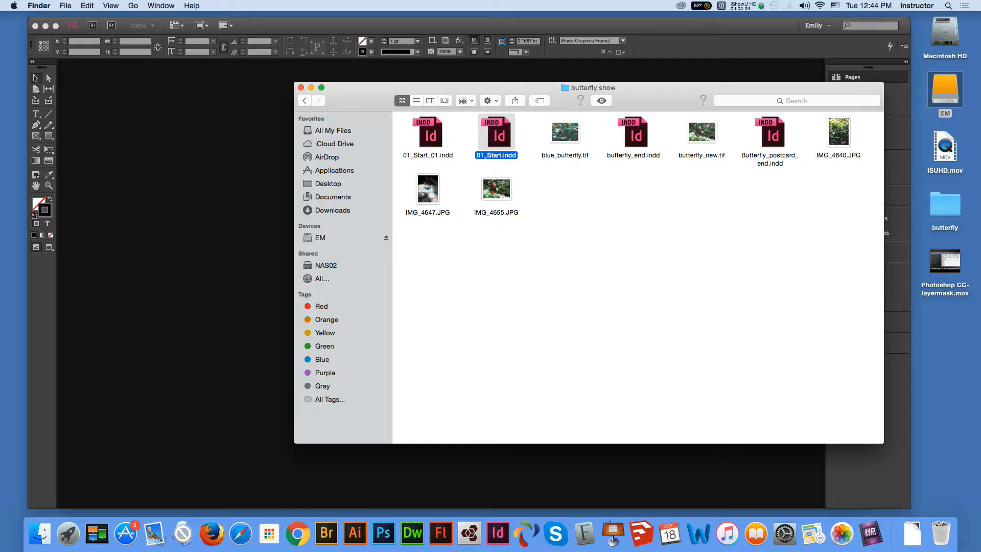
double_click(496, 133)
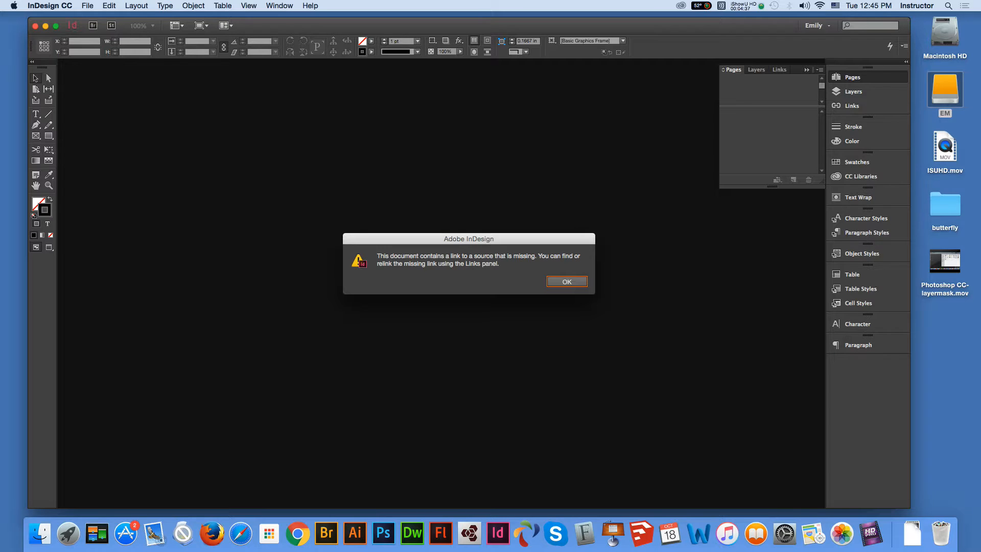
key(Return)
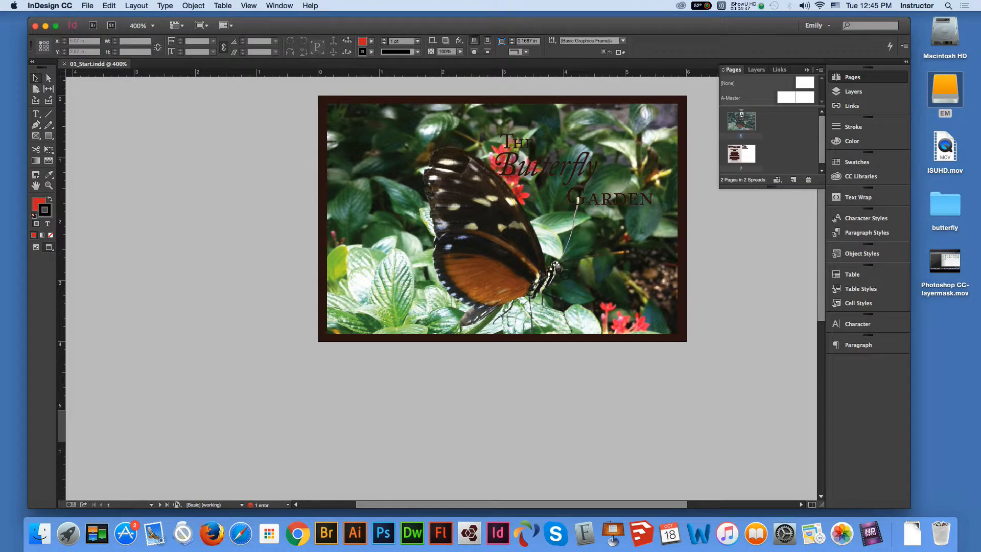
click(807, 70)
click(852, 105)
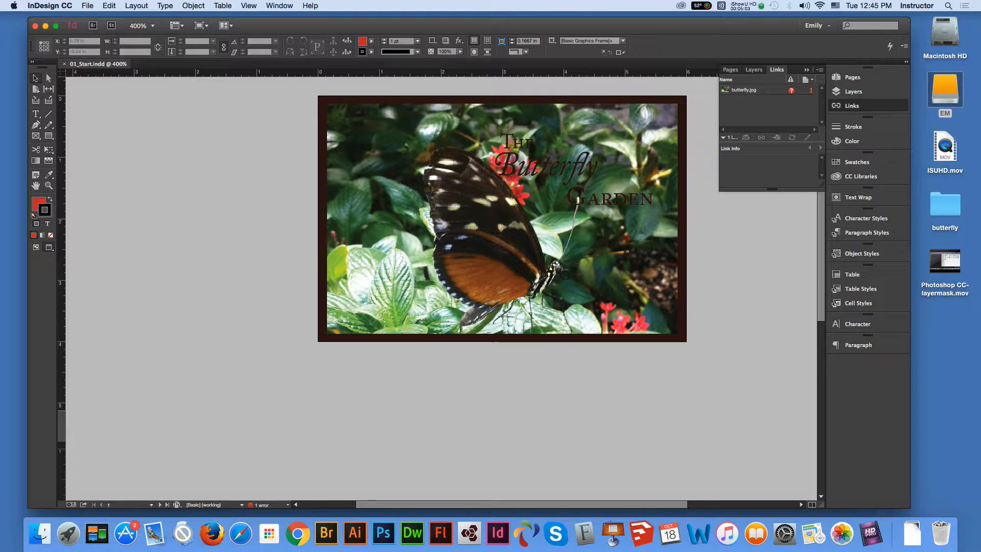
Save the document as 01_Start in the butterfly folder on the Desktop
click(87, 5)
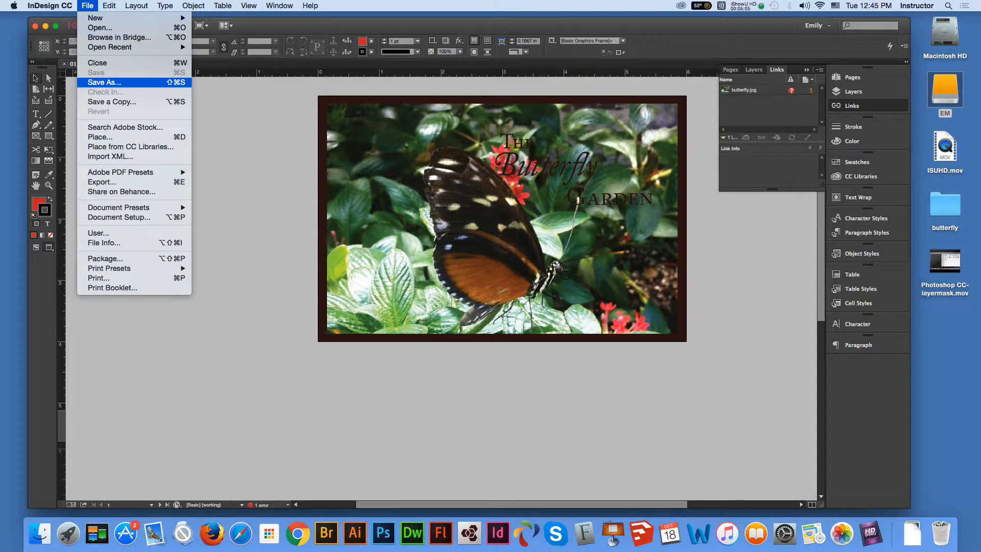
click(104, 82)
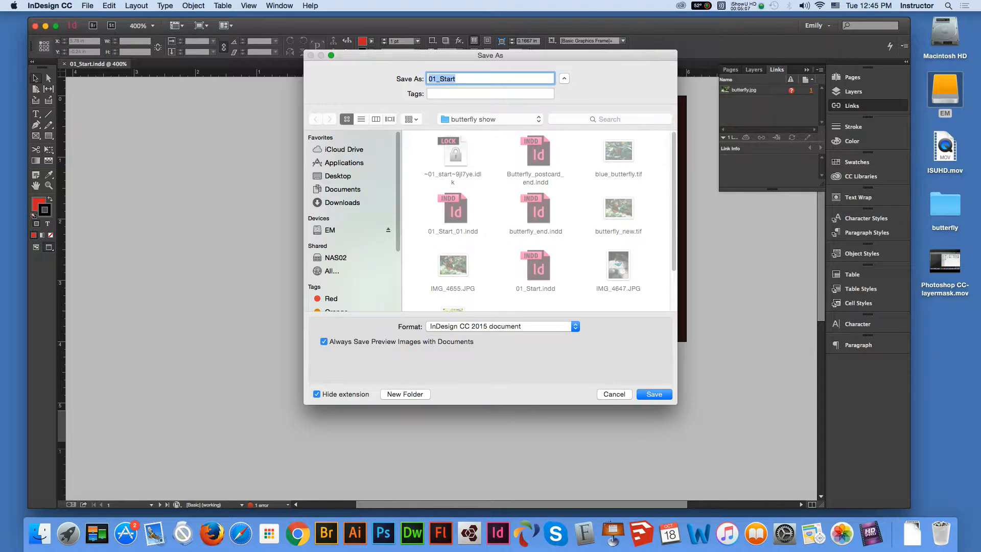
click(337, 175)
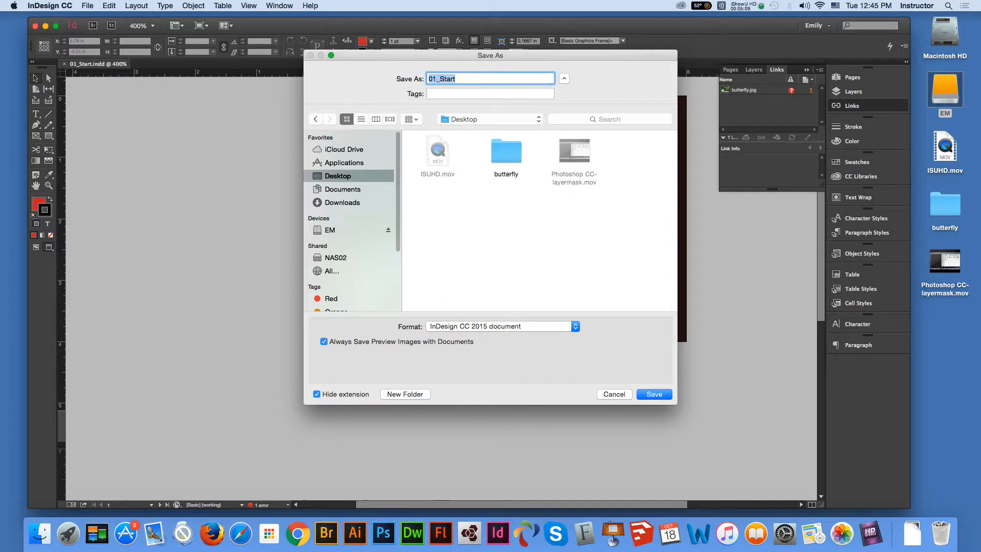
double_click(506, 153)
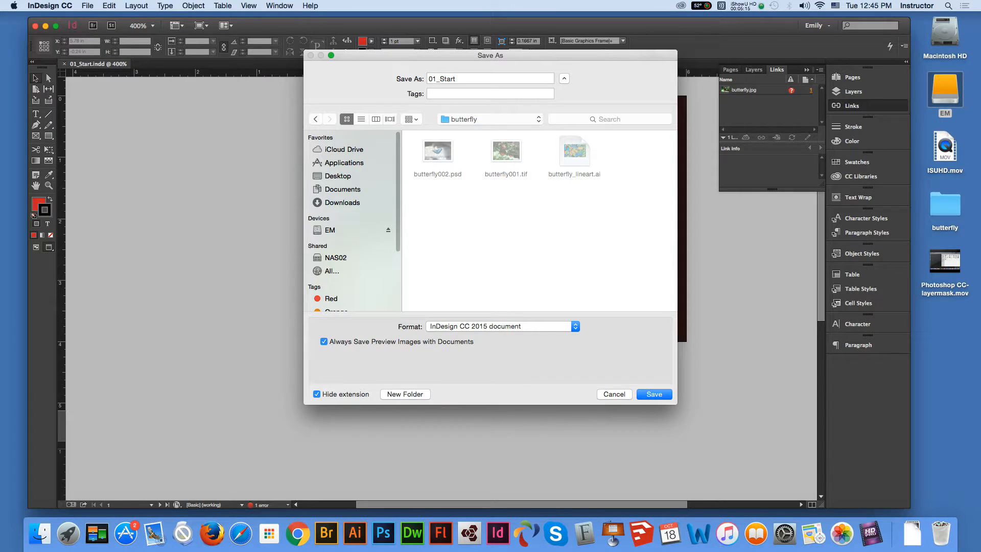
key(Return)
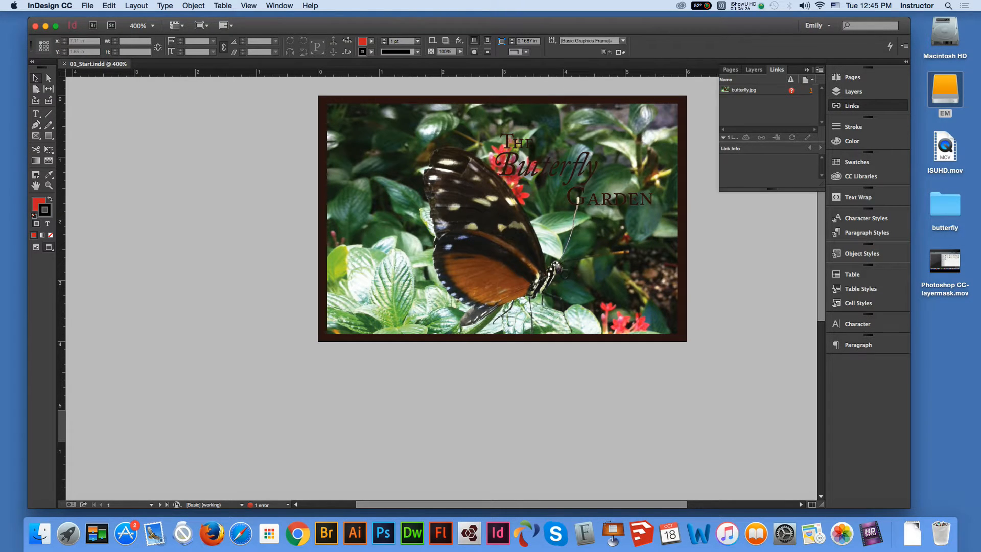
Relink the missing butterfly.jpg to butterfly001.tif in the Desktop butterfly folder
click(743, 90)
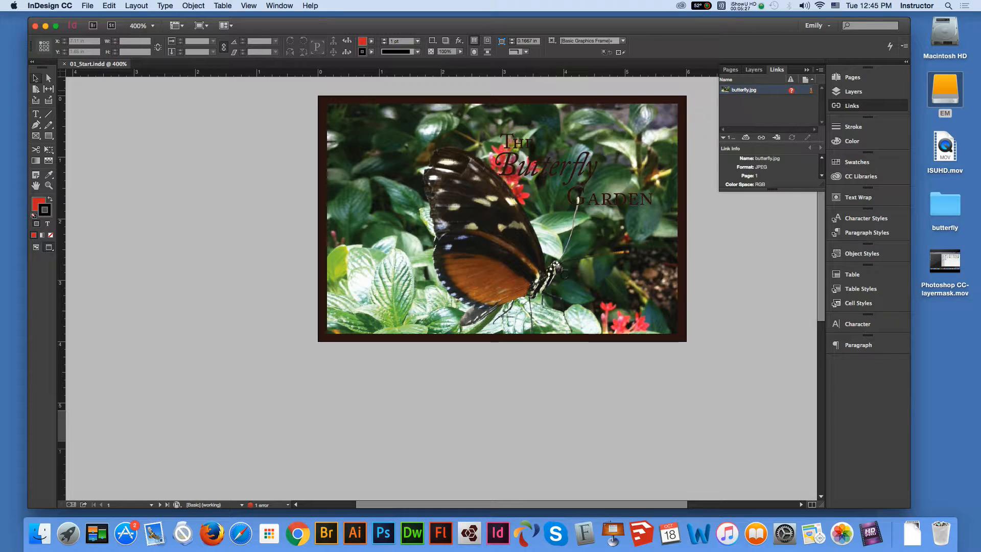
click(761, 137)
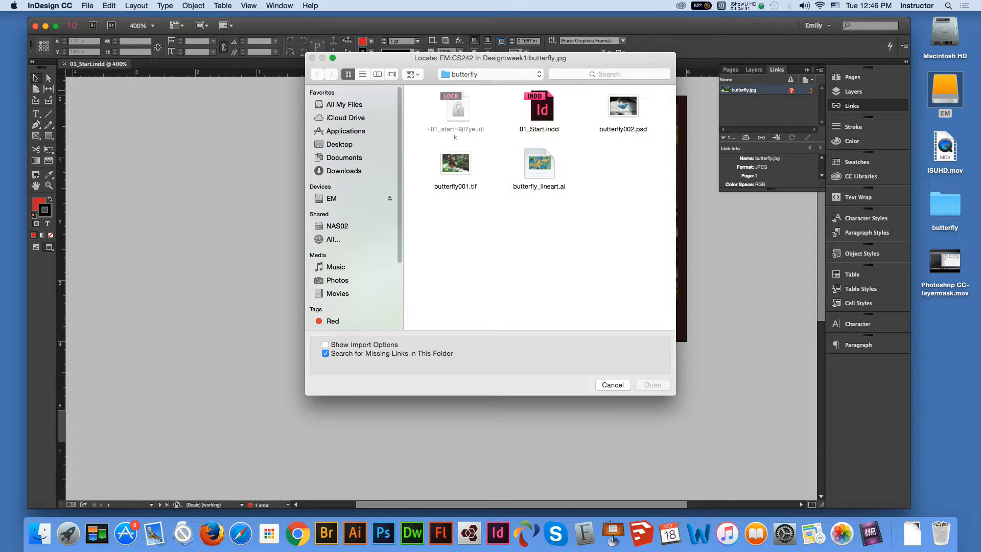
click(455, 163)
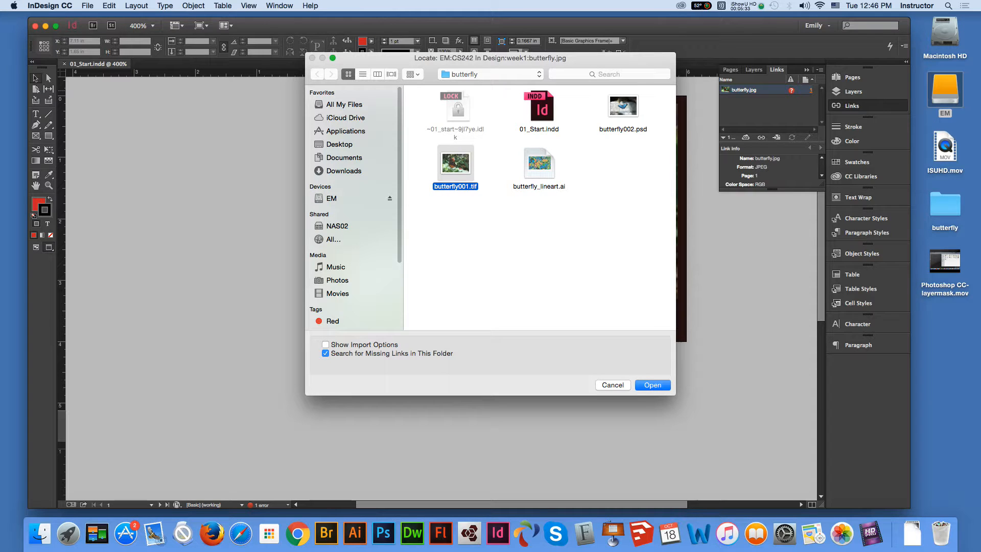
key(Return)
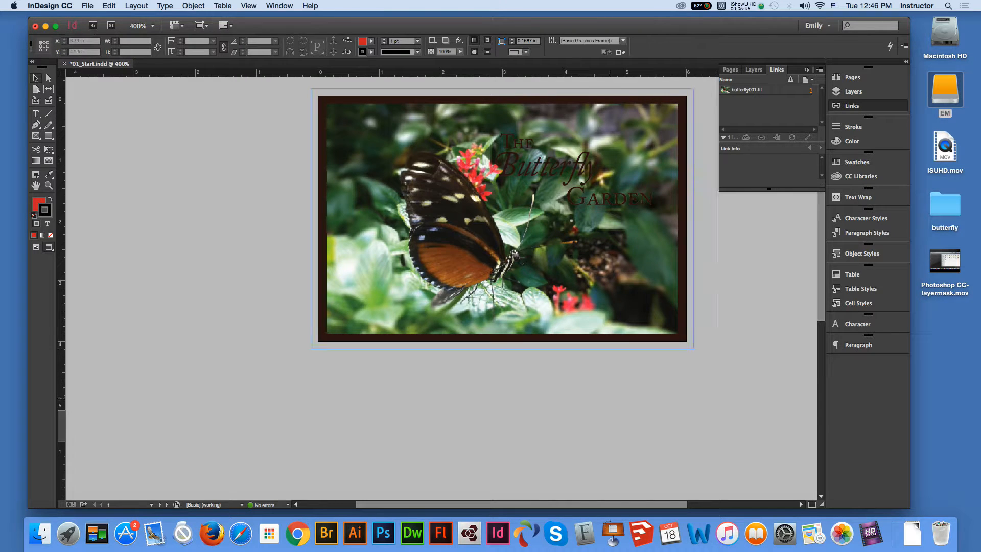
Relink the placed butterfly001.tif picture to butterfly002.psd
click(551, 306)
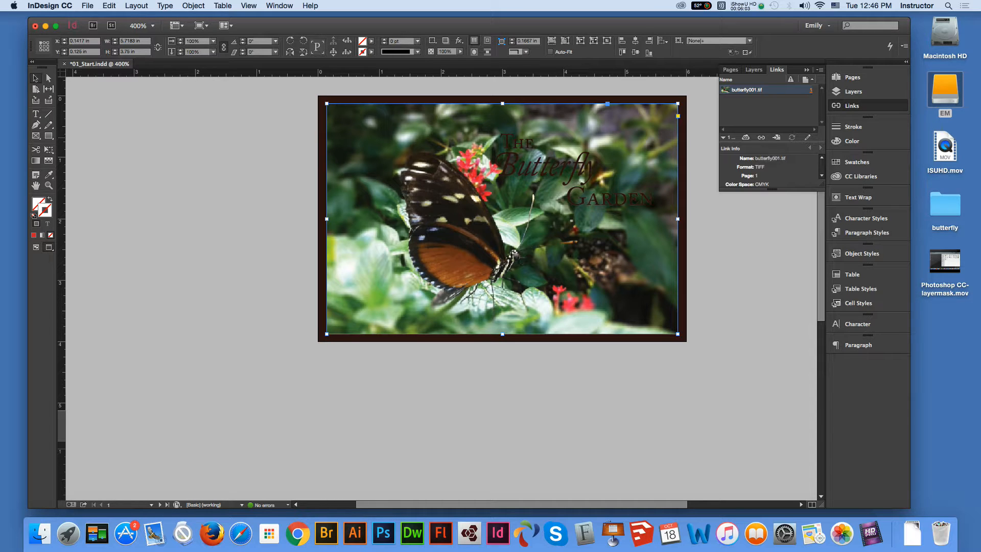
click(819, 70)
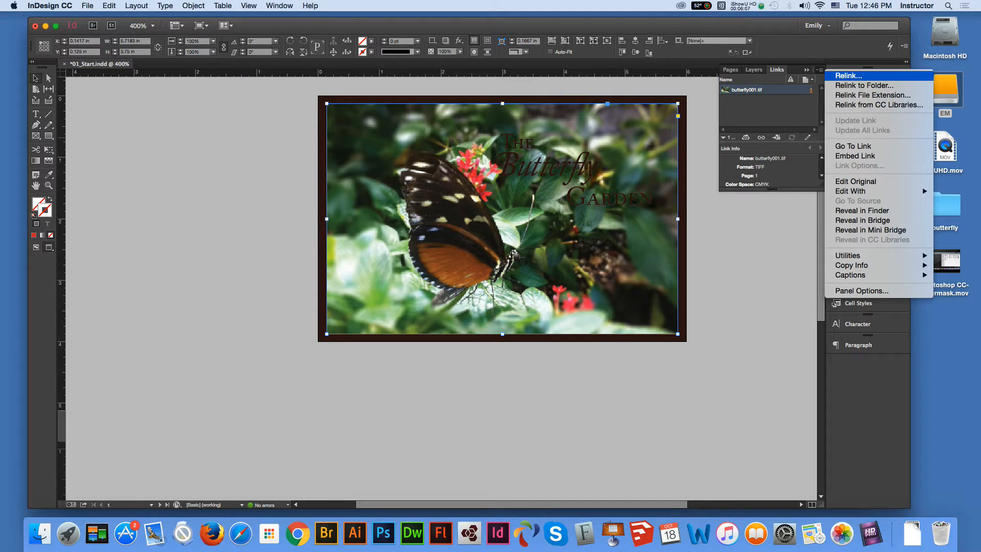
click(848, 76)
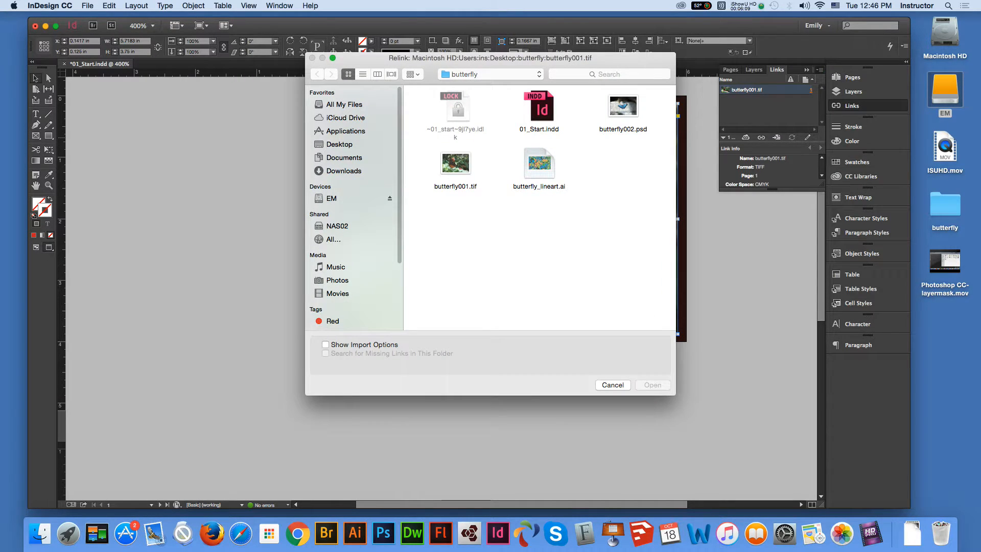
click(622, 107)
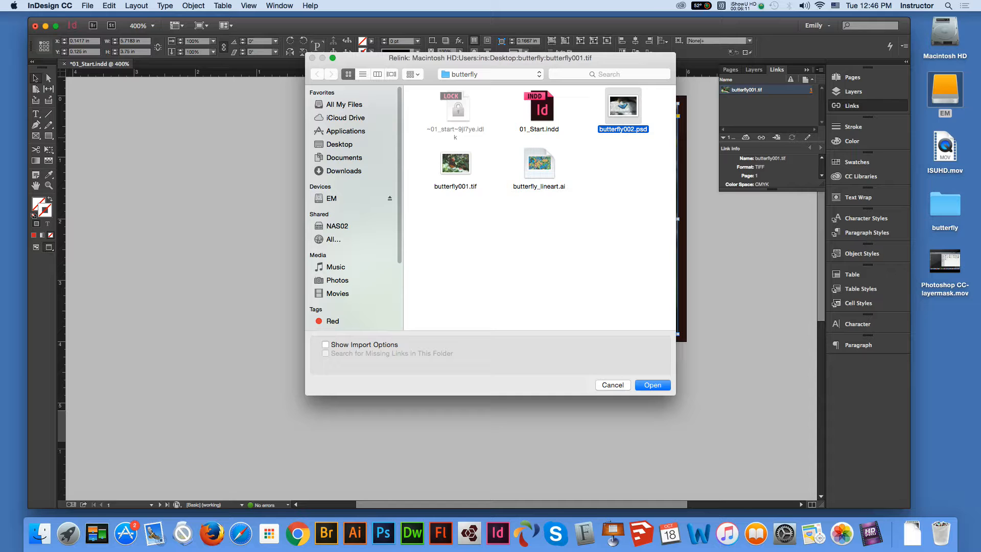
key(Return)
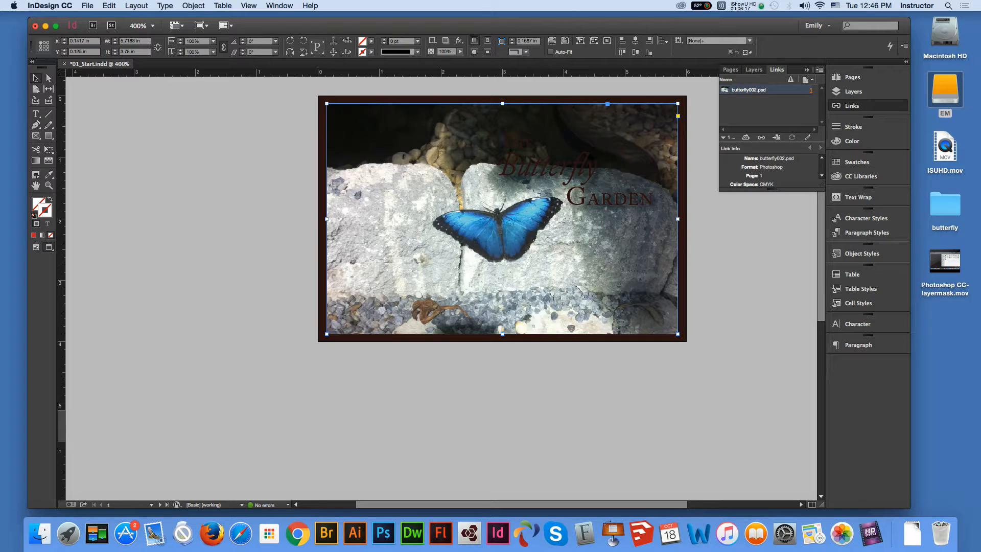
Relink the placed butterfly002.psd picture to butterfly_lineart.ai
click(819, 69)
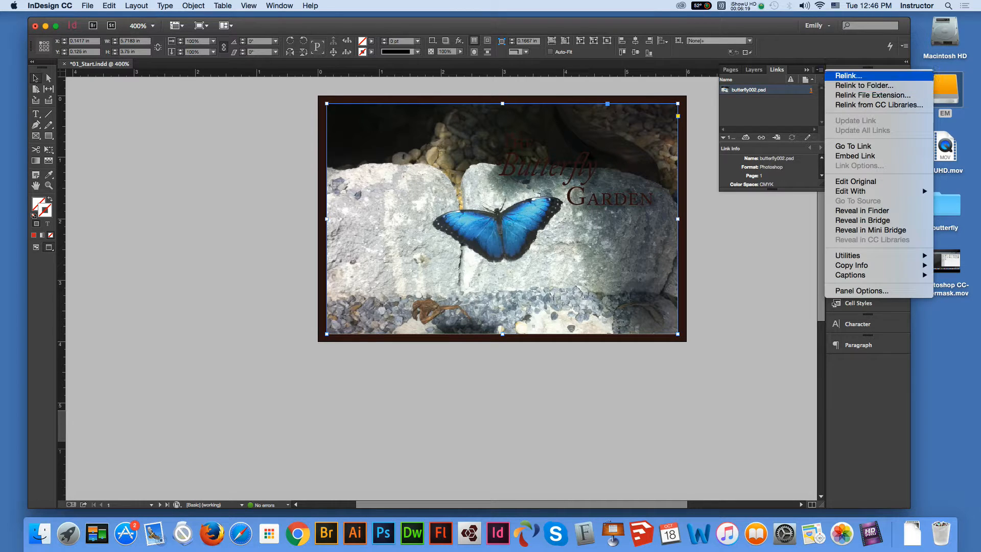
click(848, 75)
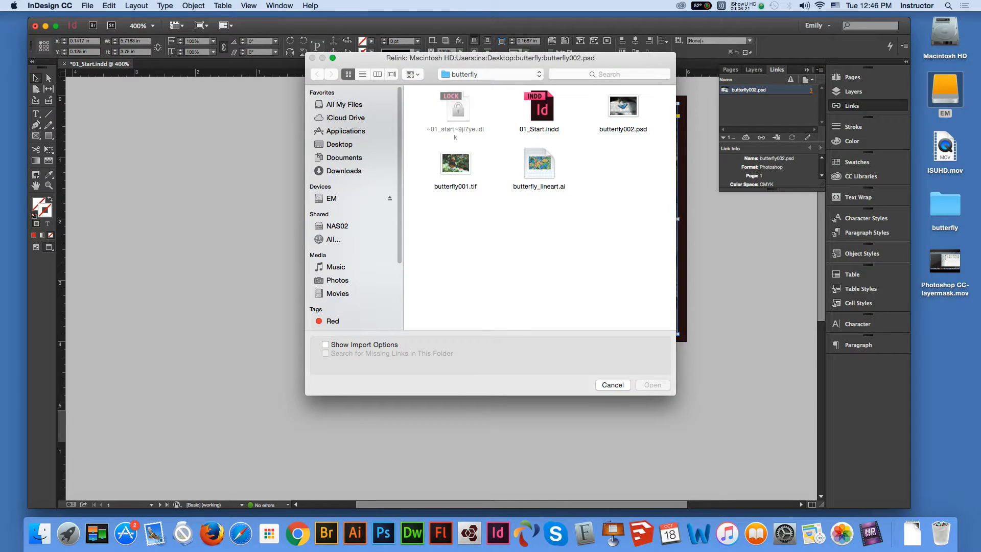
click(539, 165)
click(652, 385)
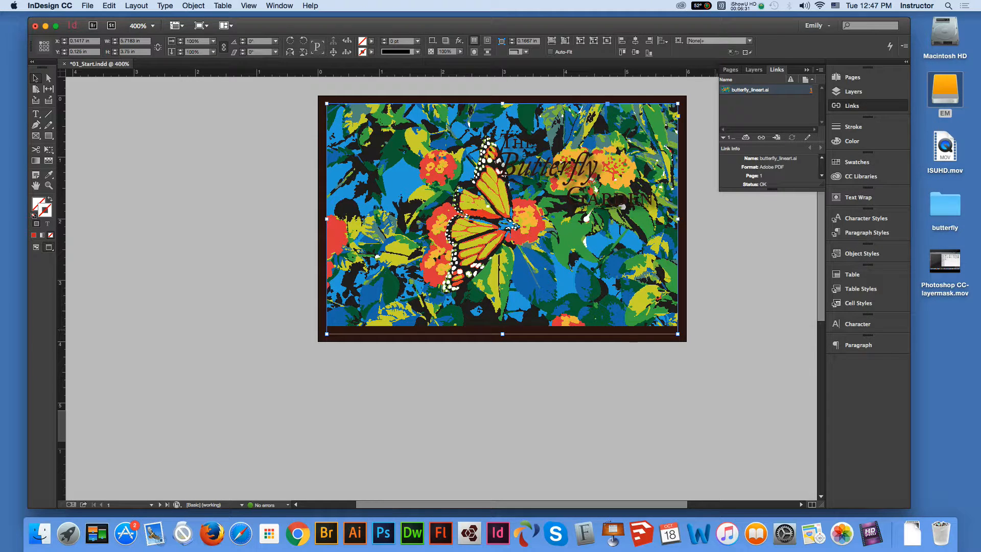
Try shrinking and moving the butterfly line art frame, and restore its original size and position
click(717, 321)
click(560, 313)
mouse_move(503, 219)
mouse_down()
mouse_move(498, 211)
mouse_move(506, 229)
mouse_move(498, 212)
mouse_move(579, 240)
mouse_move(503, 219)
mouse_up()
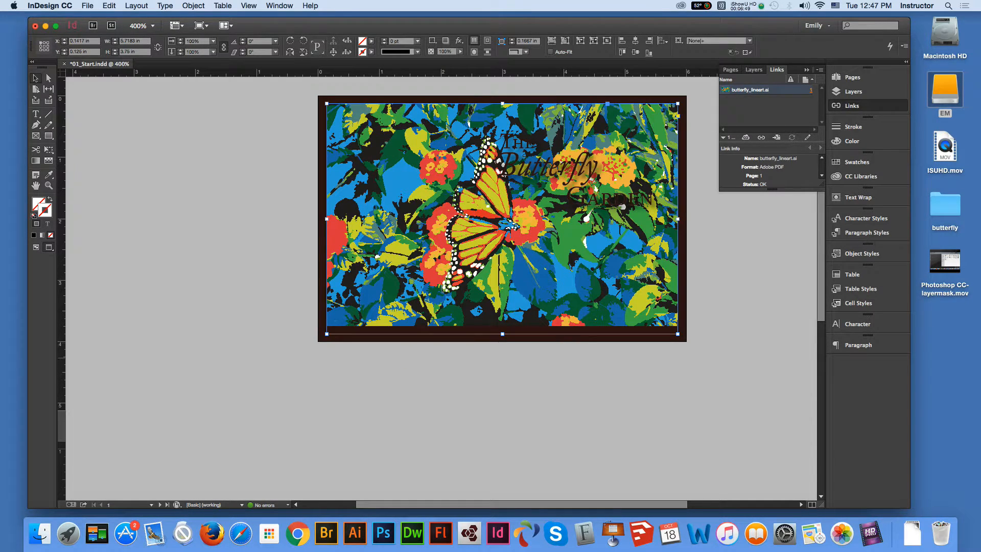
click(689, 358)
click(667, 326)
mouse_move(677, 333)
mouse_down()
mouse_move(602, 278)
mouse_move(681, 330)
mouse_move(660, 325)
mouse_up()
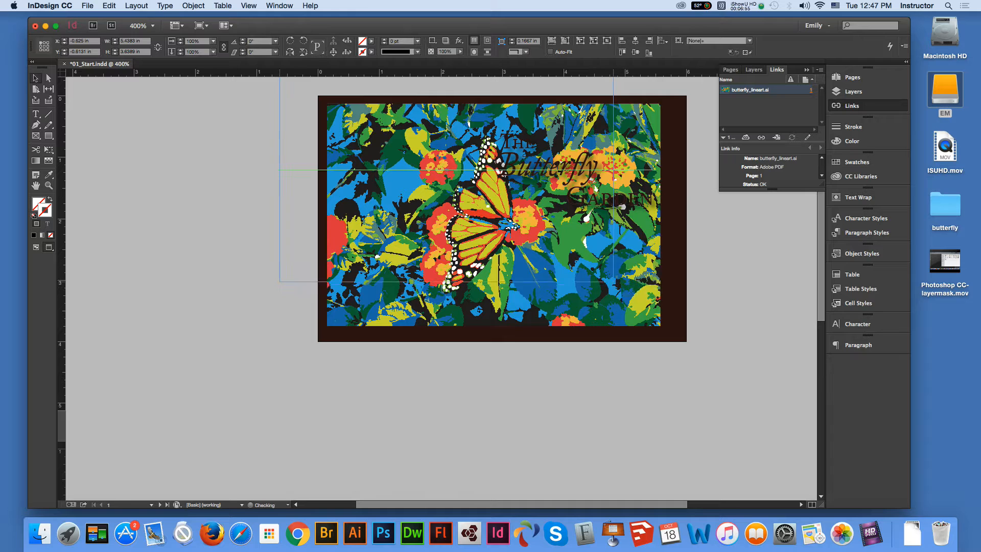
drag(447, 173, 513, 221)
key(super+z)
key(super+z)
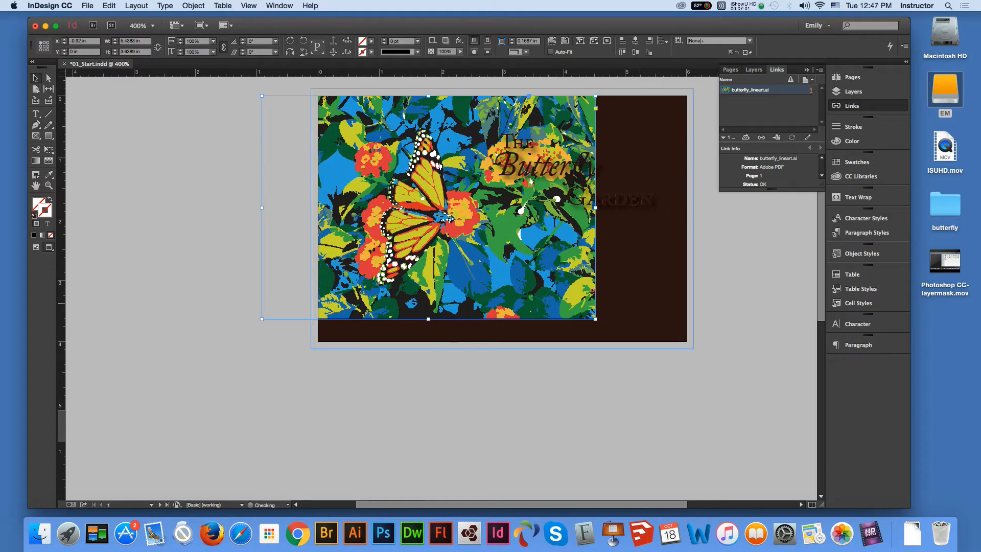
key(super+z)
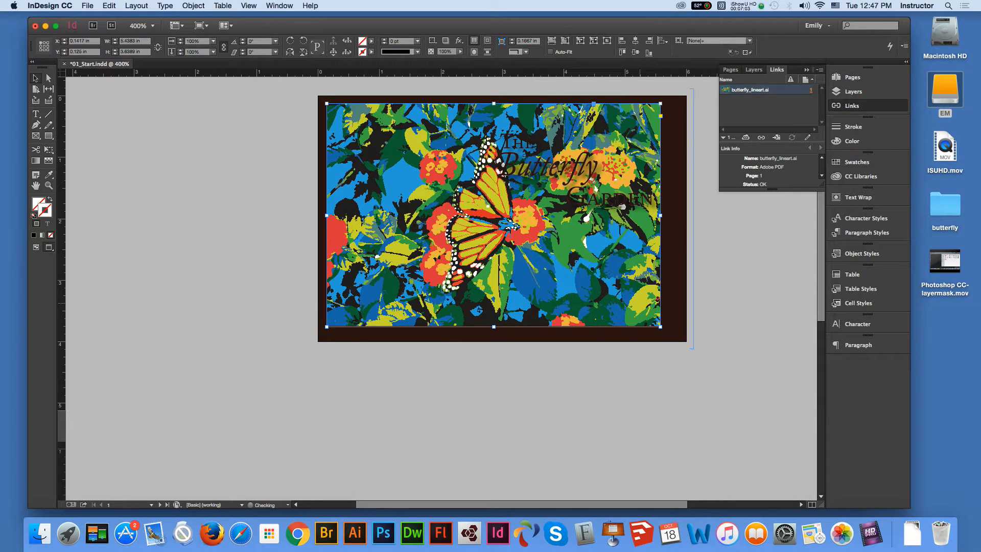
mouse_move(660, 327)
mouse_down()
mouse_move(602, 281)
mouse_move(678, 334)
mouse_up()
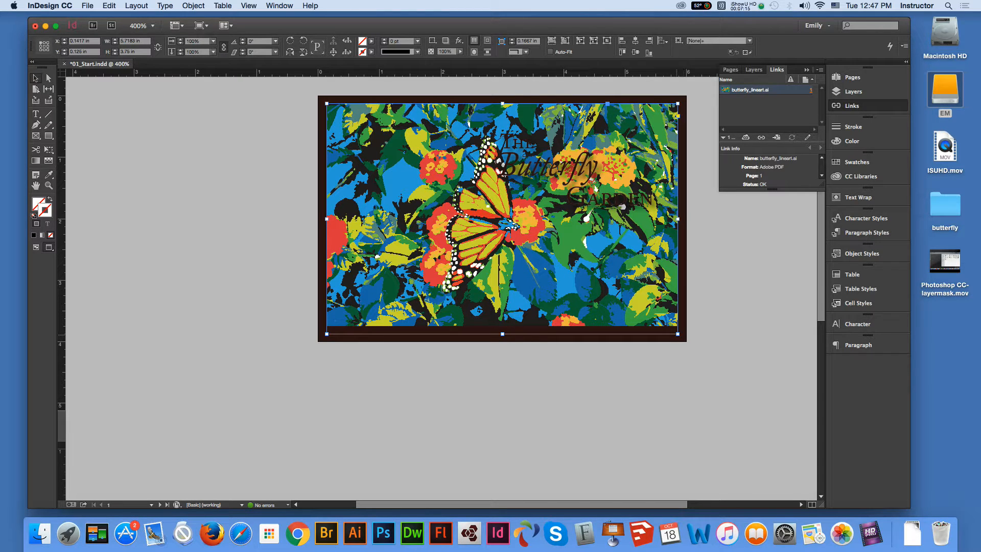
drag(677, 334, 653, 318)
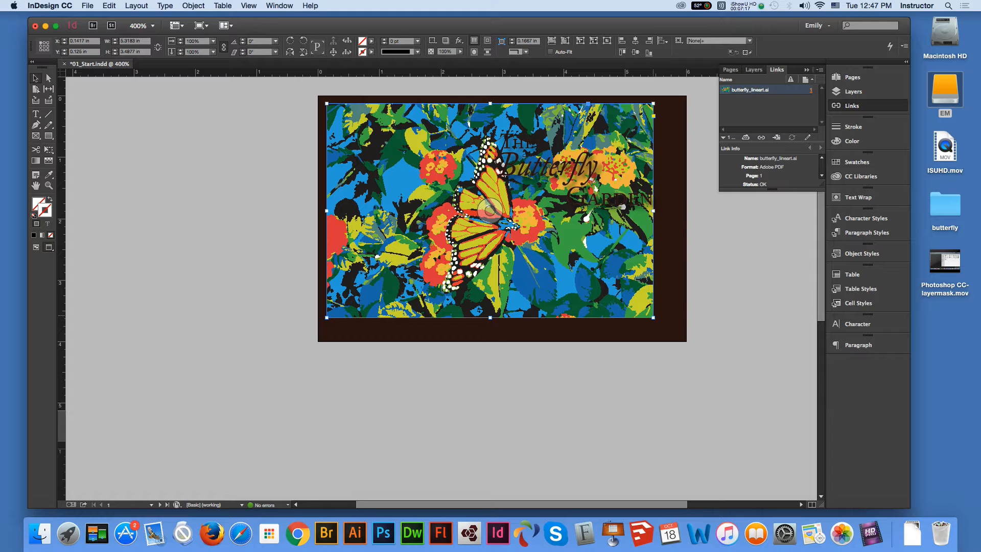
key(super+z)
Move the butterfly line art frame to about X 2.34 in, Y -0.12 in and delete the dark brown background rectangle
click(684, 335)
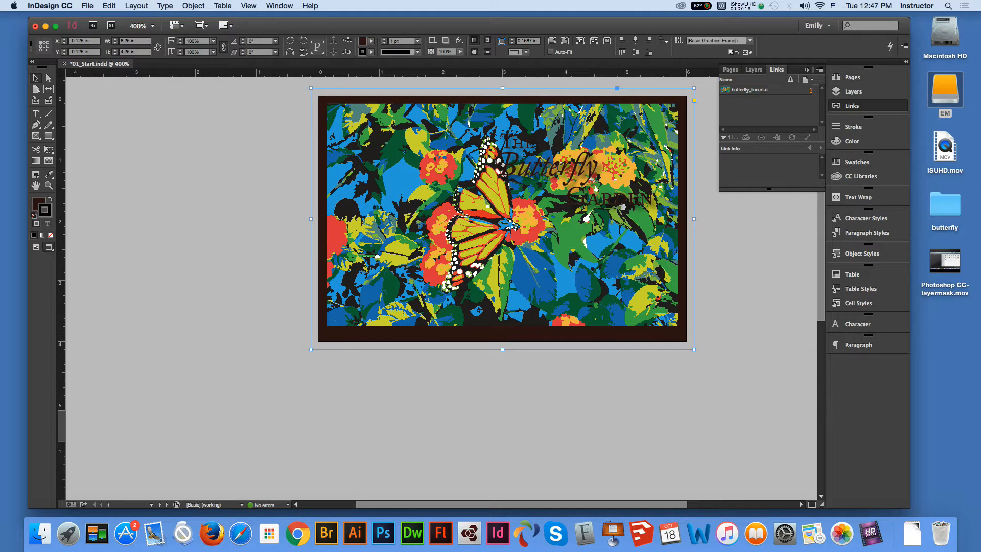
drag(683, 334, 522, 385)
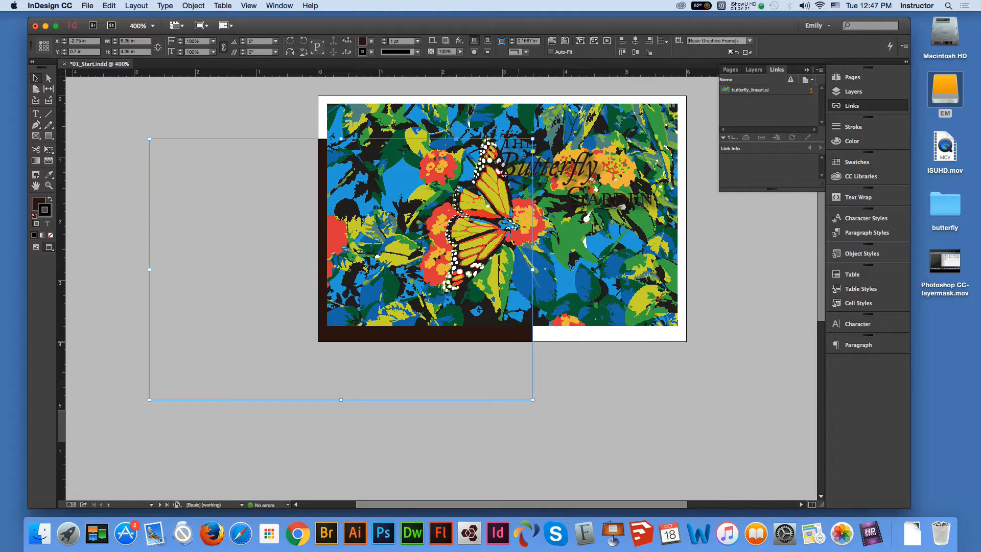
click(503, 219)
drag(503, 219, 636, 203)
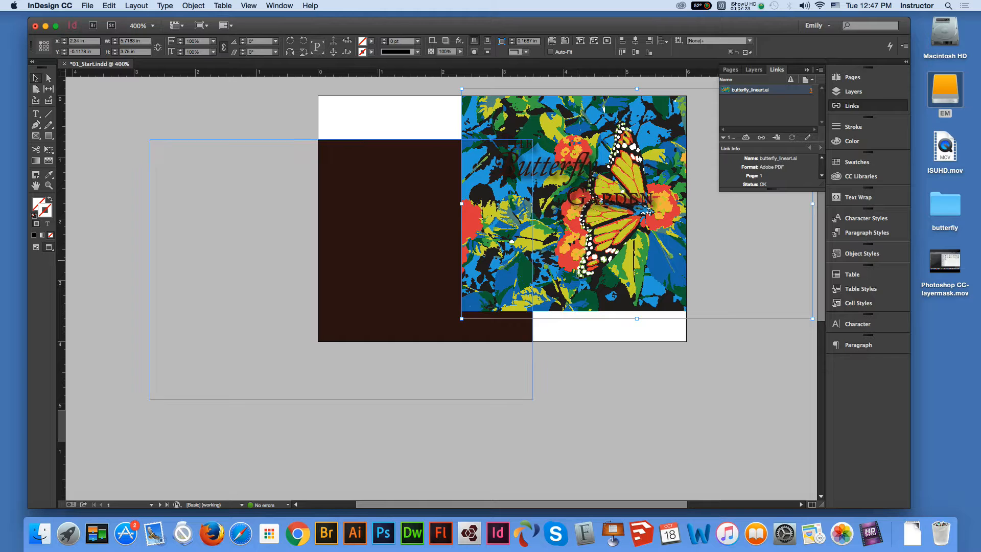
click(378, 261)
key(Delete)
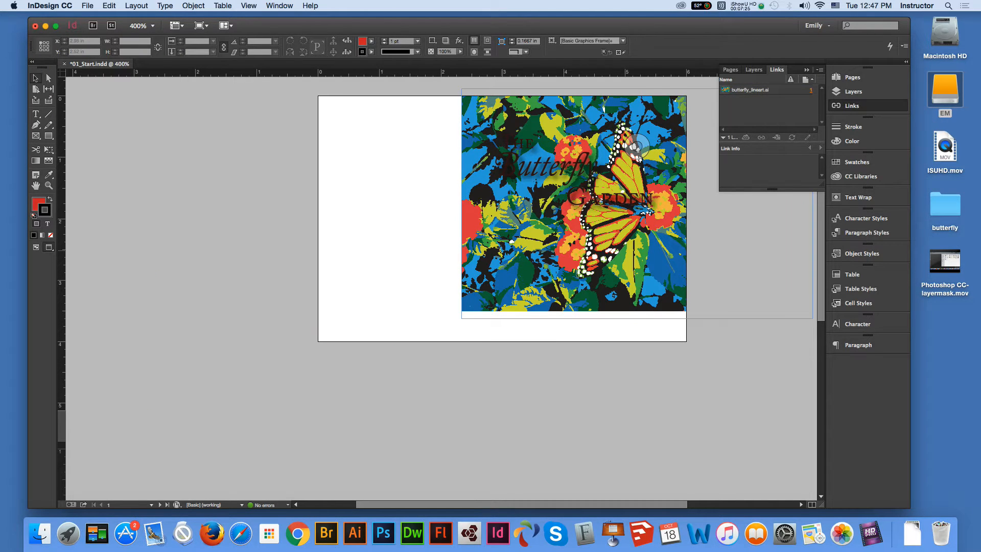
Move the butterfly line art frame to X 0 in, Y 0.1 in and, after enlarging it, fit the frame to its content
drag(542, 243, 436, 253)
drag(669, 332, 750, 386)
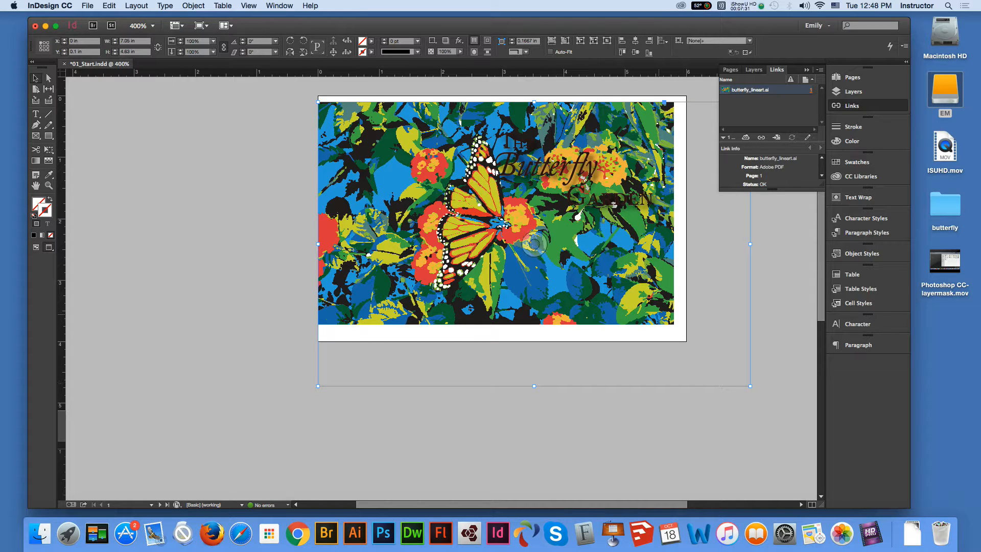
drag(750, 385, 755, 407)
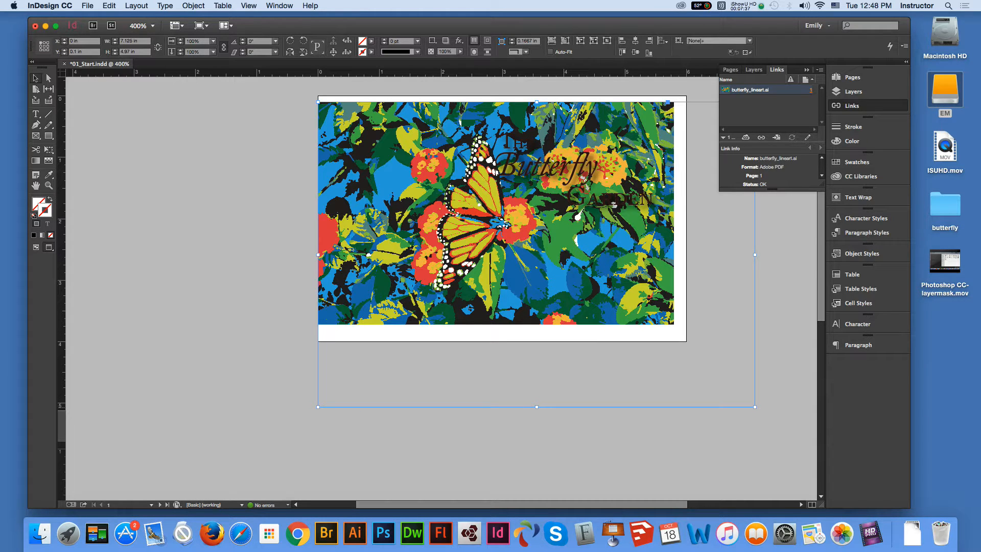
key(super+alt+c)
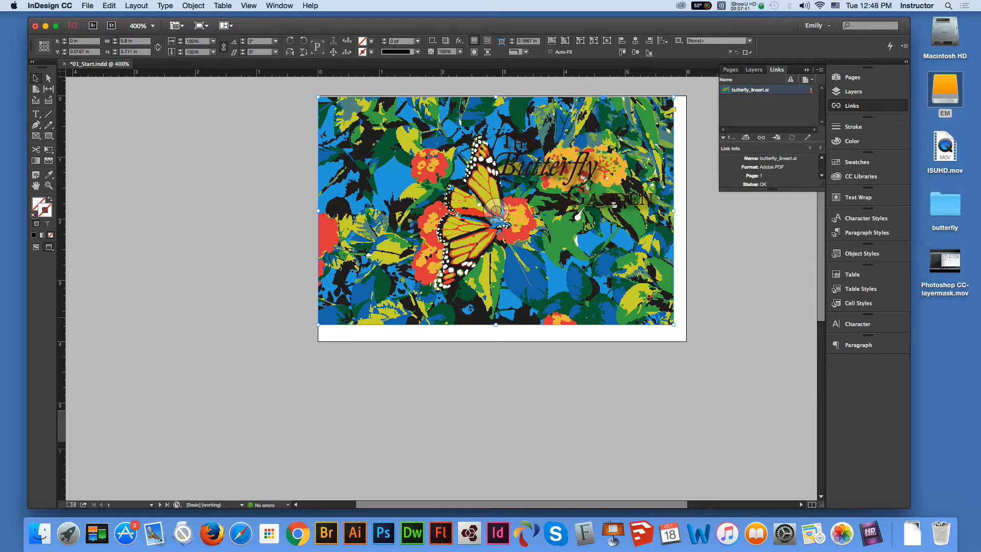
click(700, 343)
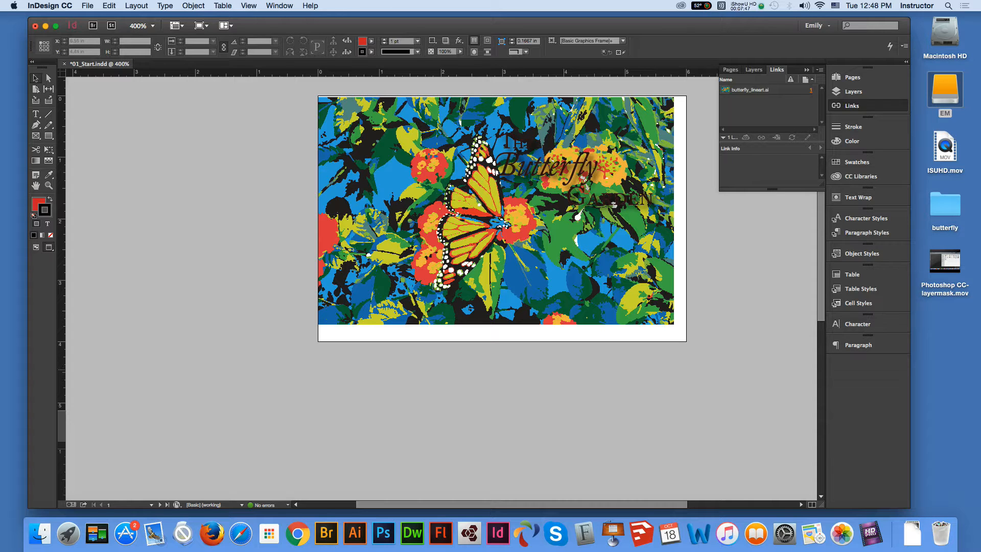
Scale the butterfly art and its frame down to about 4.34 × 2.78 in and move them to about X 0.83 in, Y 0.29 in
drag(718, 369, 630, 293)
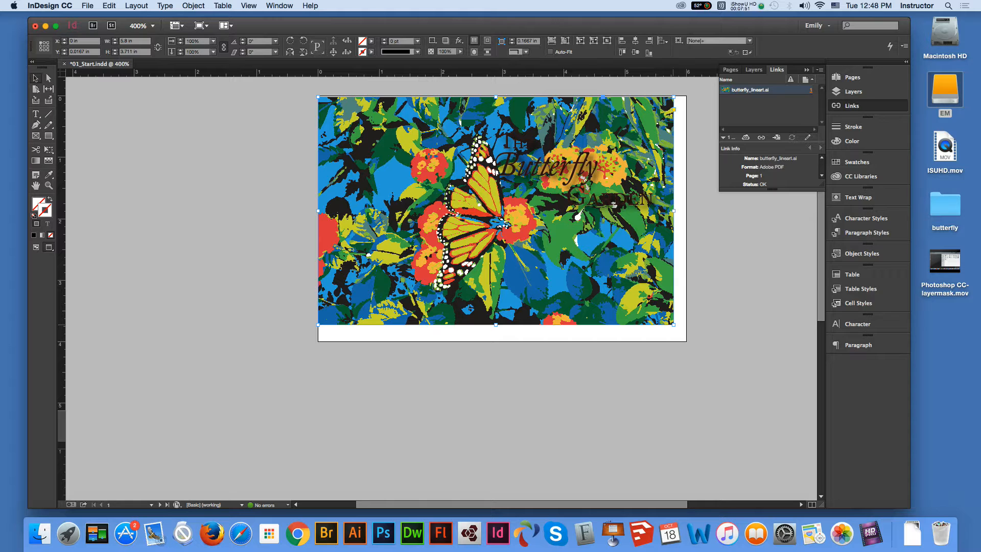
drag(673, 325, 585, 267)
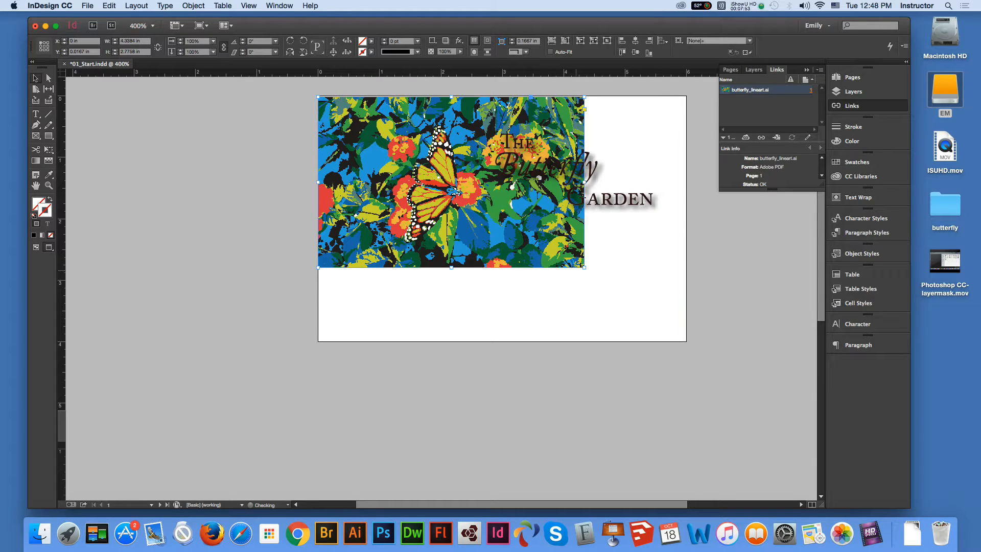
drag(495, 225, 550, 233)
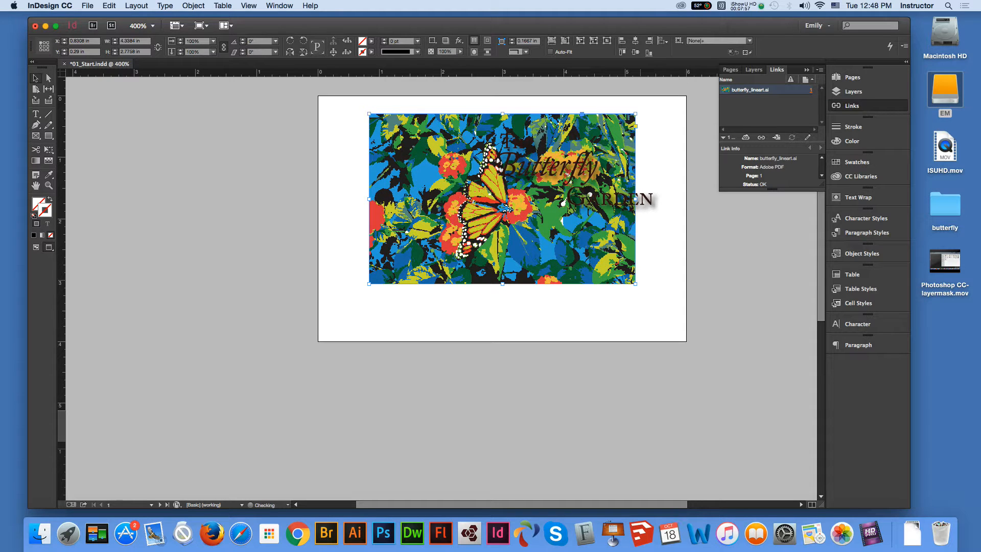
Try enlarging the butterfly art together with its frame, try enlarging the frame alone, and undo each resize
drag(636, 284, 783, 432)
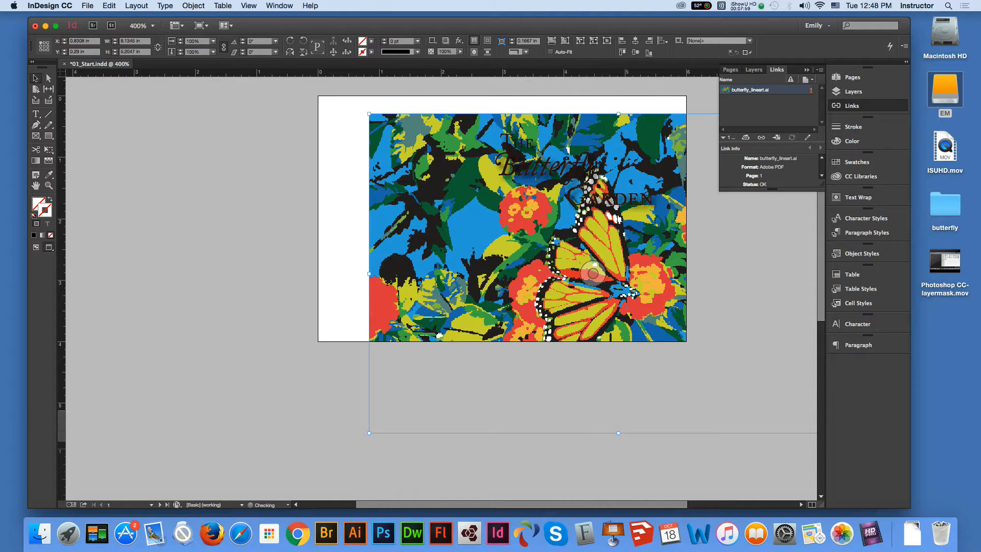
key(super+z)
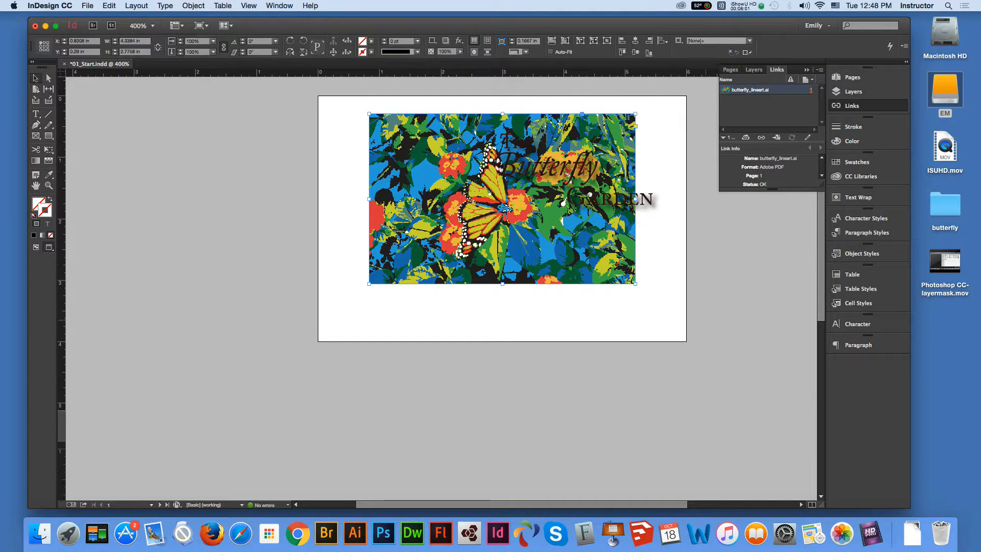
drag(672, 326, 545, 257)
drag(636, 283, 741, 352)
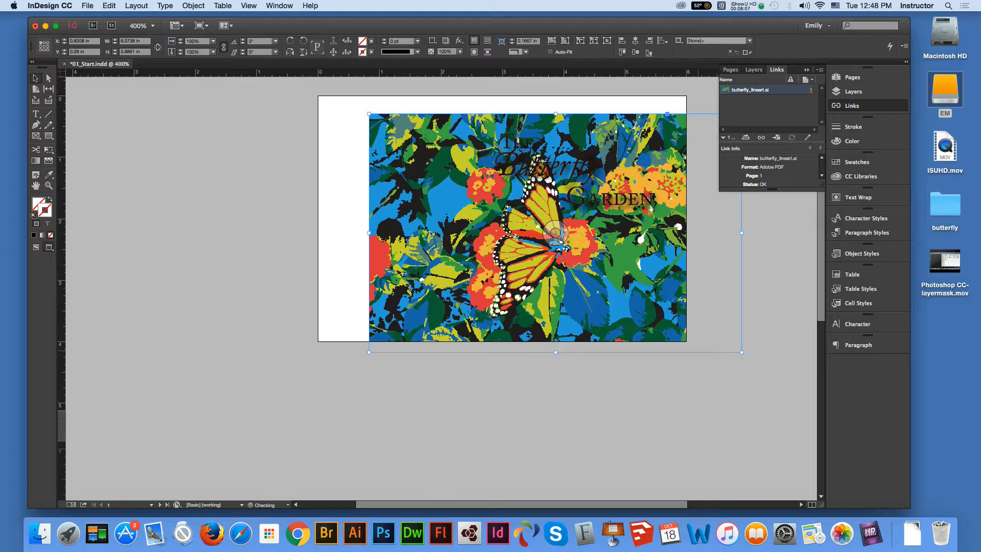
key(super+z)
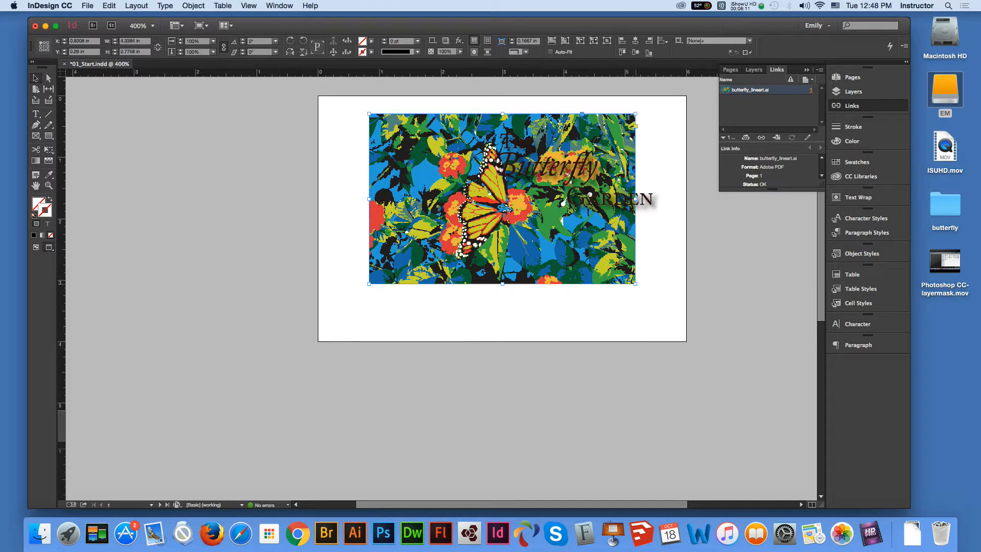
drag(635, 283, 684, 315)
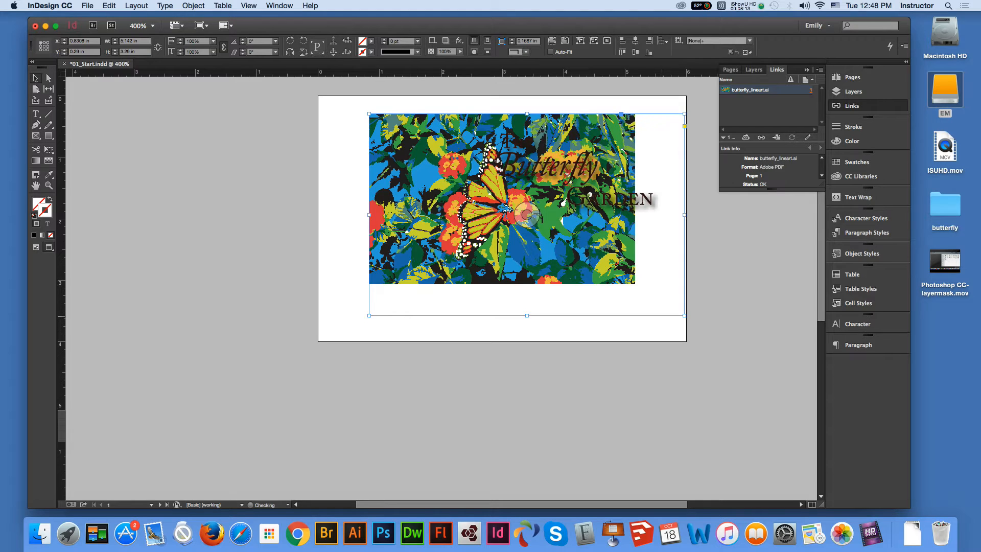
key(super+z)
click(662, 303)
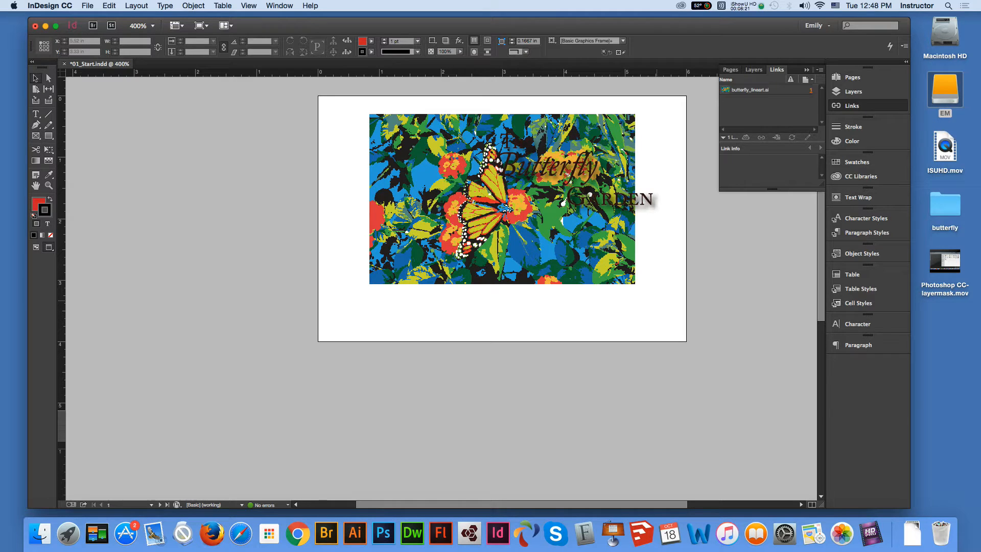
Shift the butterfly picture inside its frame to an offset of about X 0.22 in, Y 0 in, leaving the frame in place
click(605, 259)
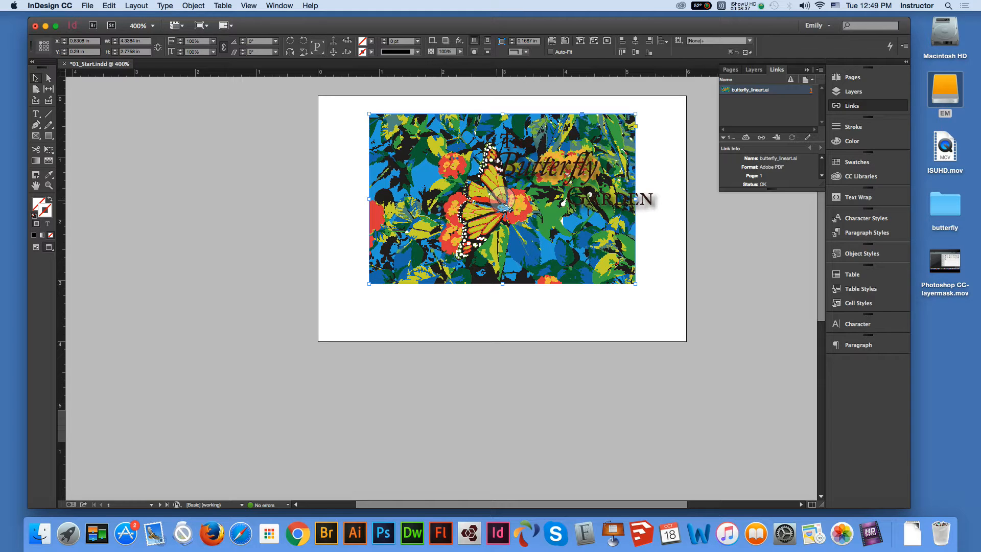
mouse_move(503, 199)
mouse_down()
mouse_move(527, 203)
mouse_move(468, 190)
mouse_move(509, 204)
mouse_up()
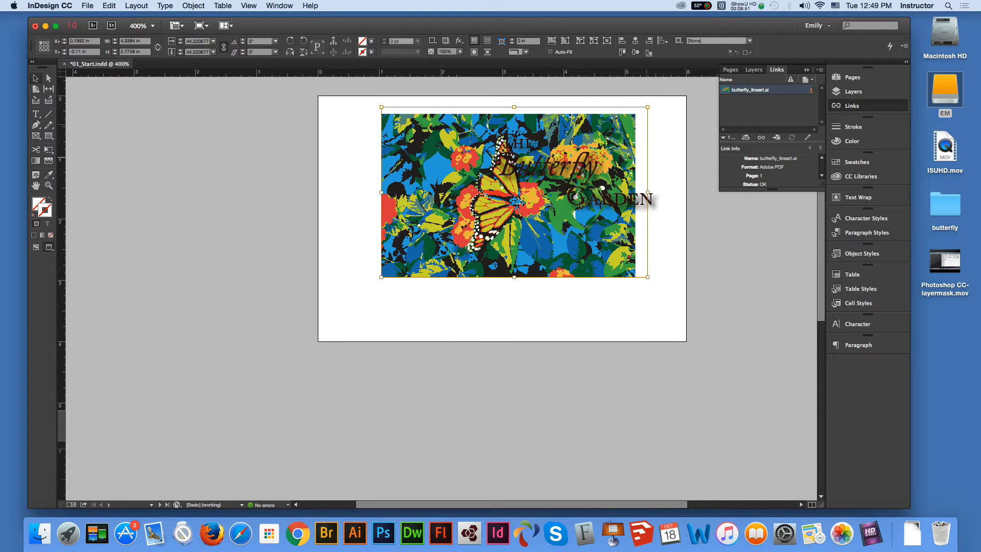
mouse_move(500, 199)
mouse_down()
mouse_move(492, 203)
mouse_move(521, 213)
mouse_move(511, 191)
mouse_move(497, 195)
mouse_move(518, 199)
mouse_up()
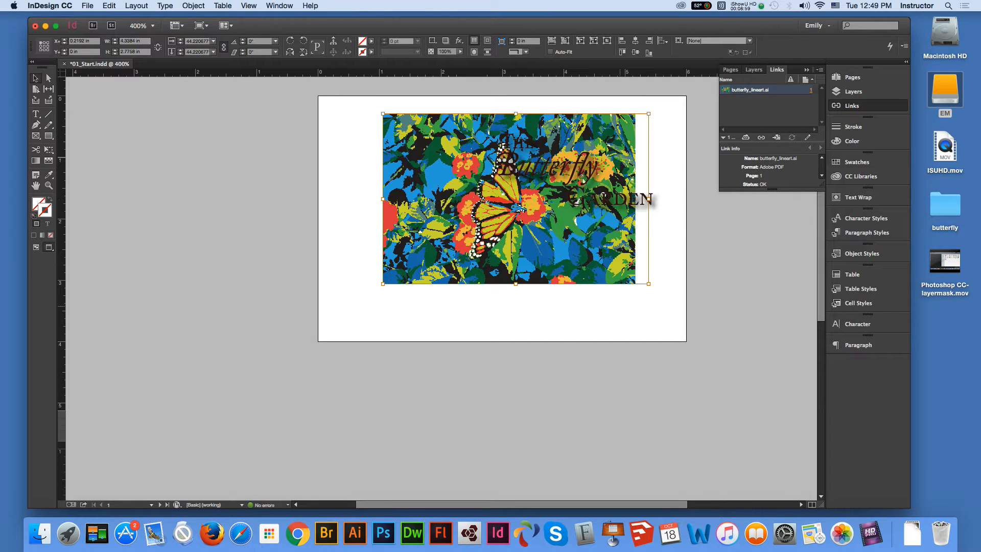
click(664, 311)
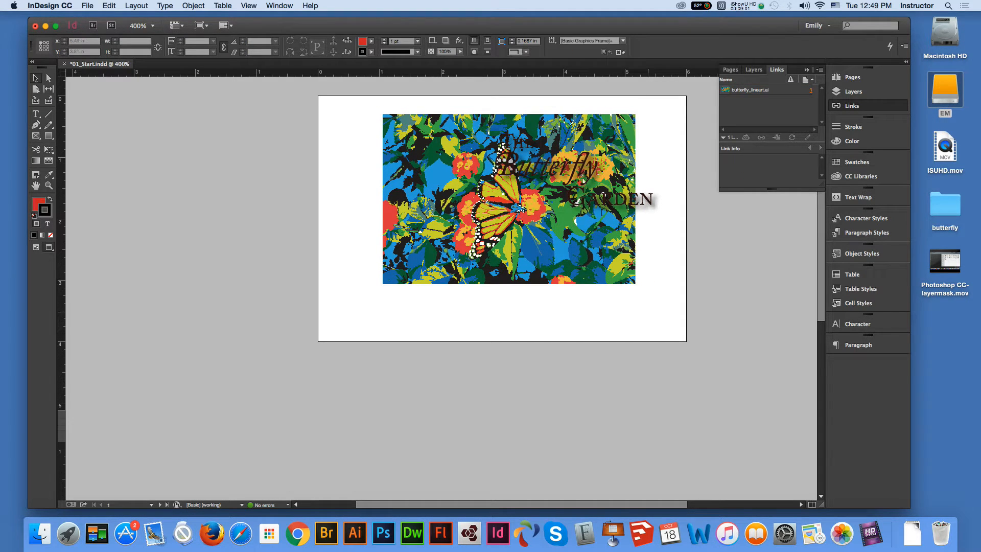
click(511, 207)
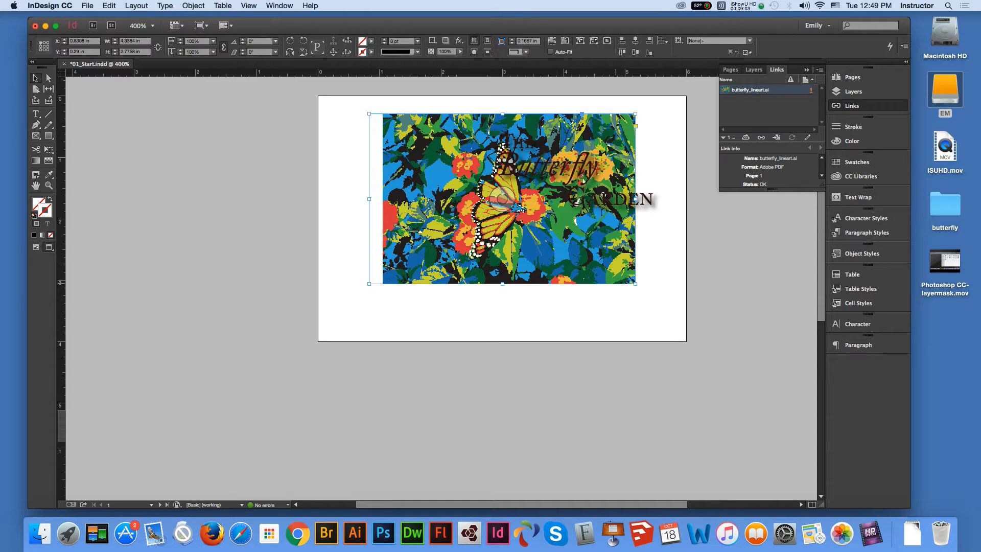
click(650, 291)
Scale the butterfly art with its frame to about 5.12 × 3.28 in and move it to about X 0.23 in, Y 0.2 in
click(606, 258)
drag(635, 284, 711, 333)
key(super+z)
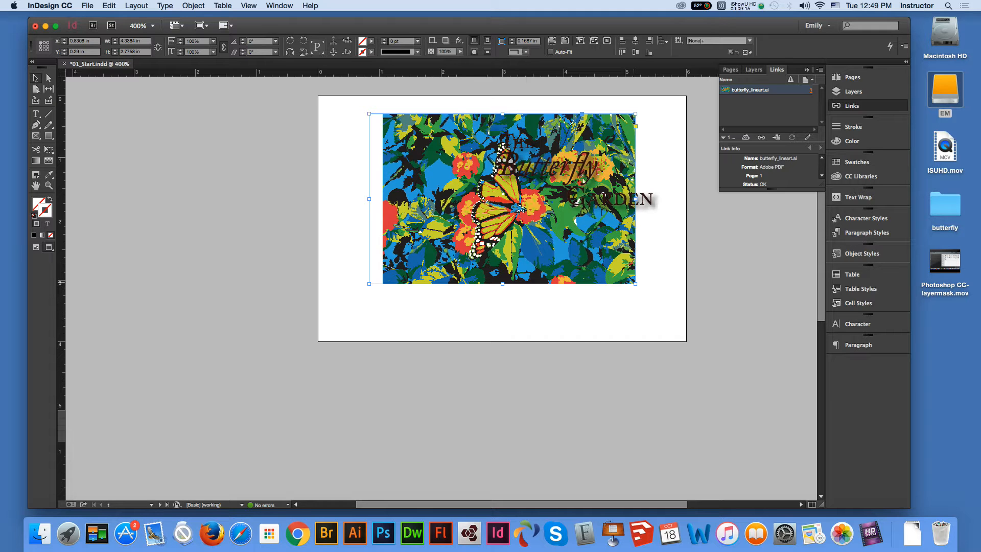
drag(635, 283, 683, 314)
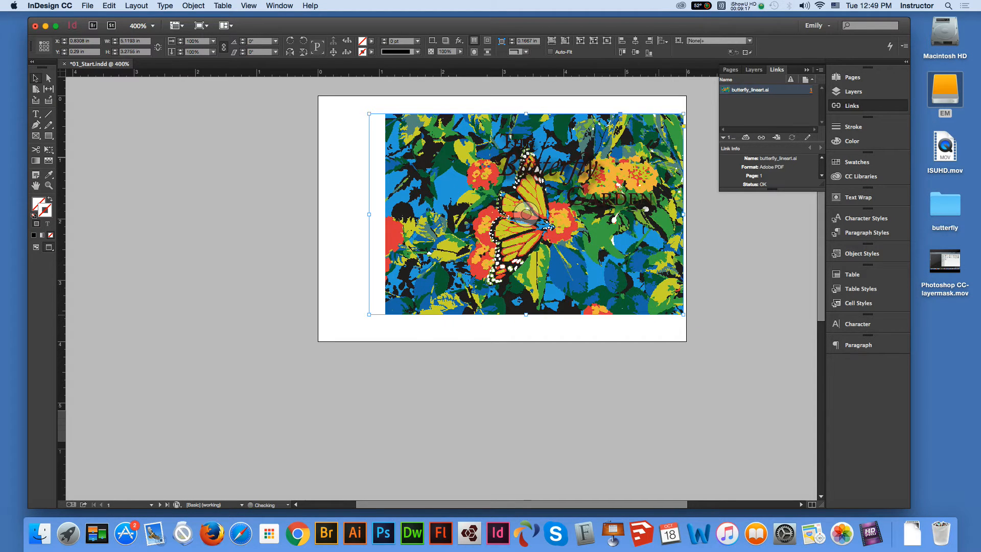
drag(651, 286, 614, 280)
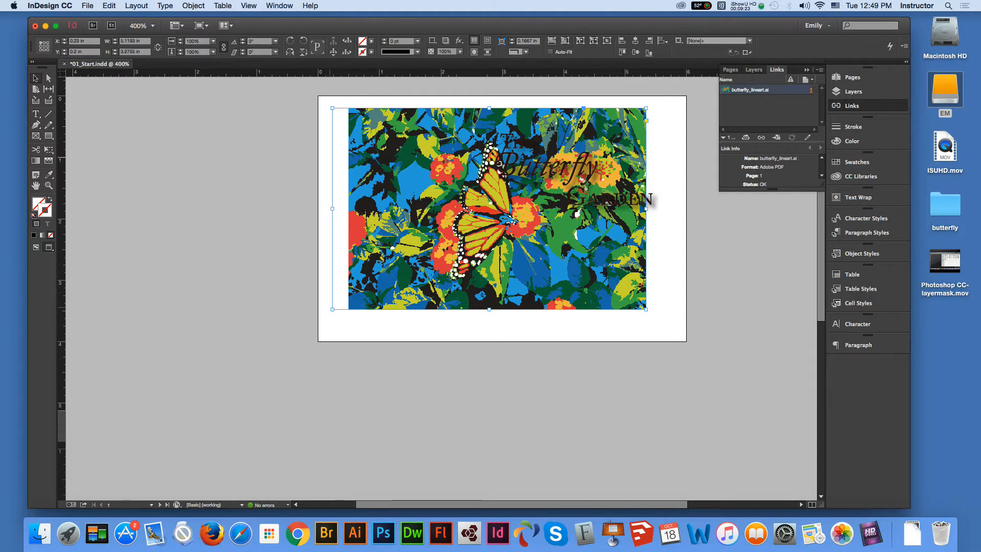
Resize only the butterfly frame to about 5.28 × 3.7 in with its left edge at about X 0.48 in, and fit it to the picture
drag(332, 309, 347, 327)
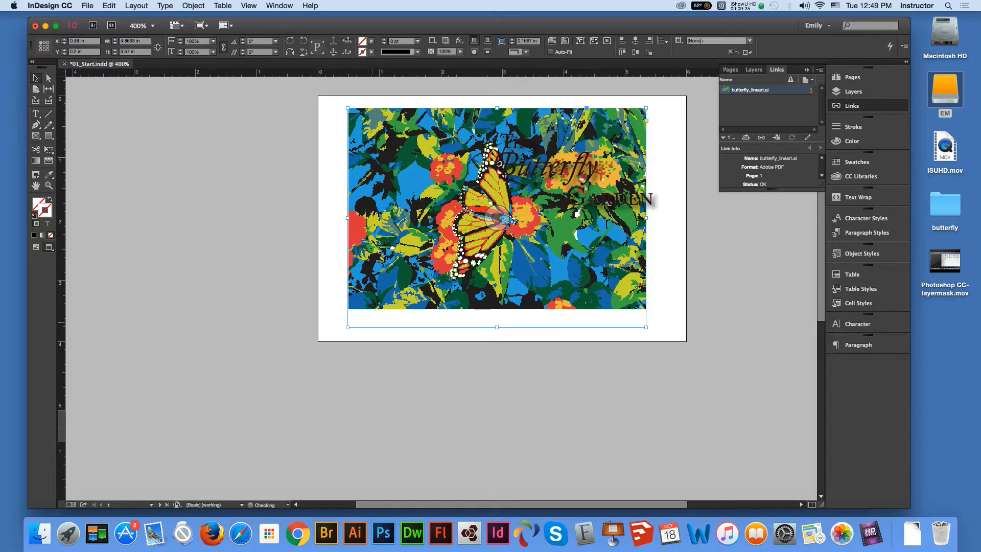
drag(646, 327, 672, 335)
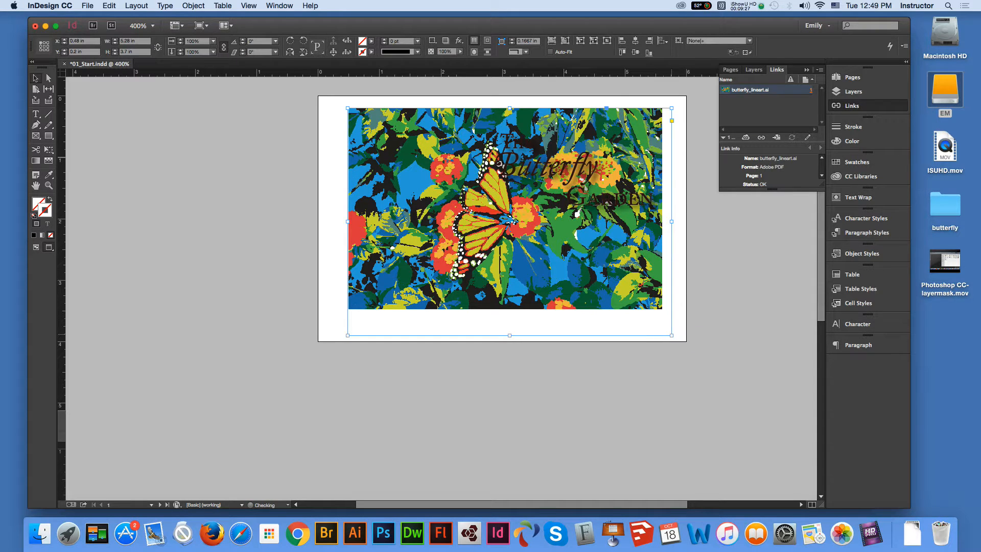
double_click(672, 335)
click(672, 326)
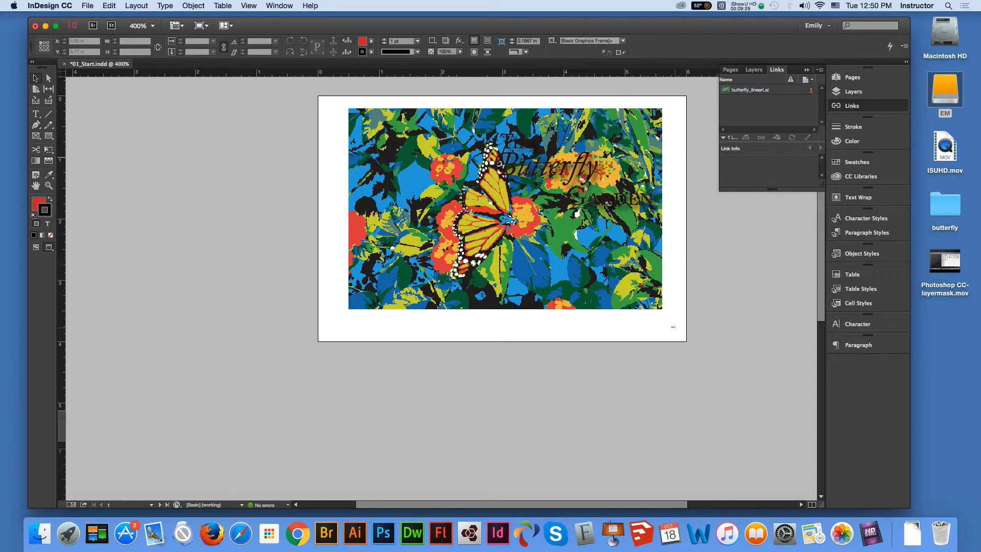
Scale the butterfly art with its frame to about 5.89 × 3.77 in and move it to the page's upper-left corner
click(653, 298)
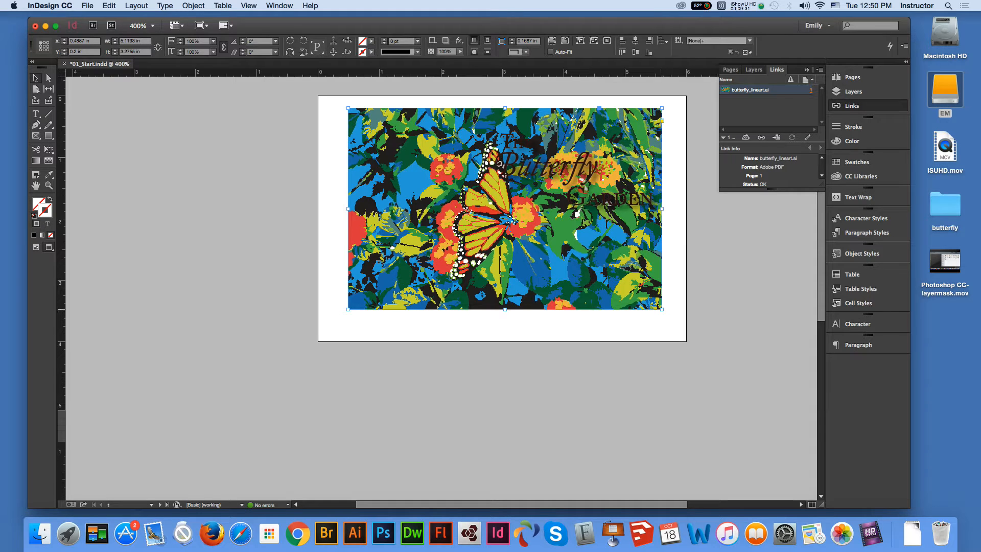
drag(661, 309, 685, 324)
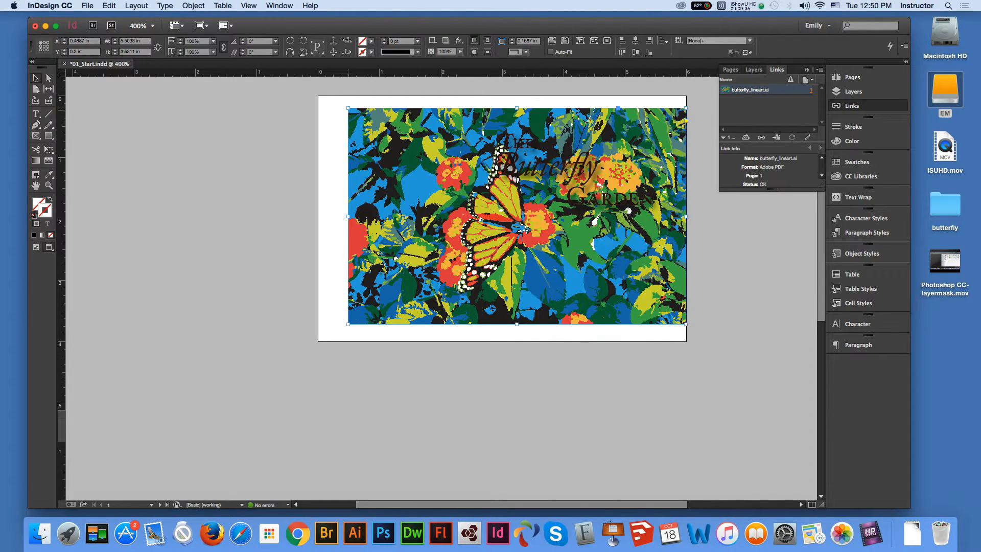
drag(348, 109, 324, 94)
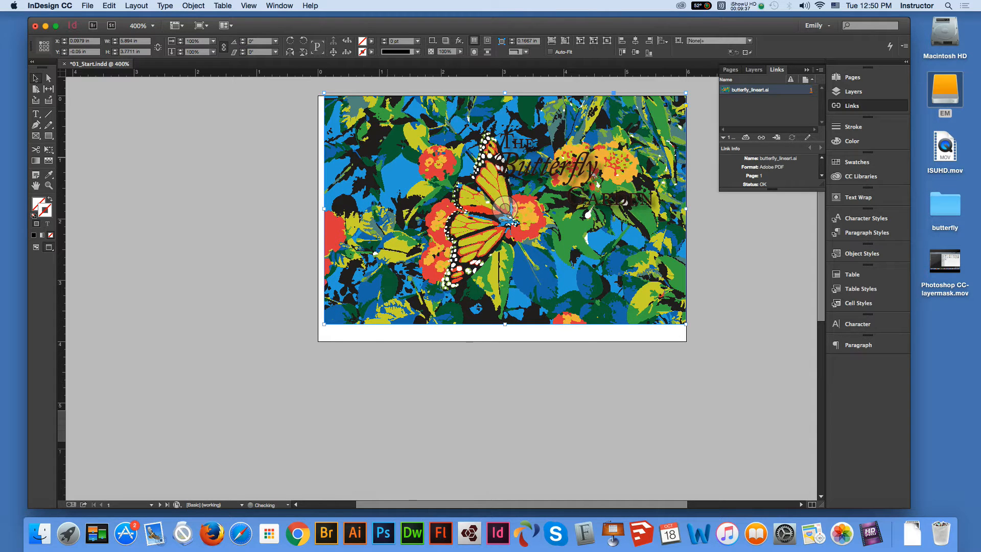
drag(387, 111, 382, 117)
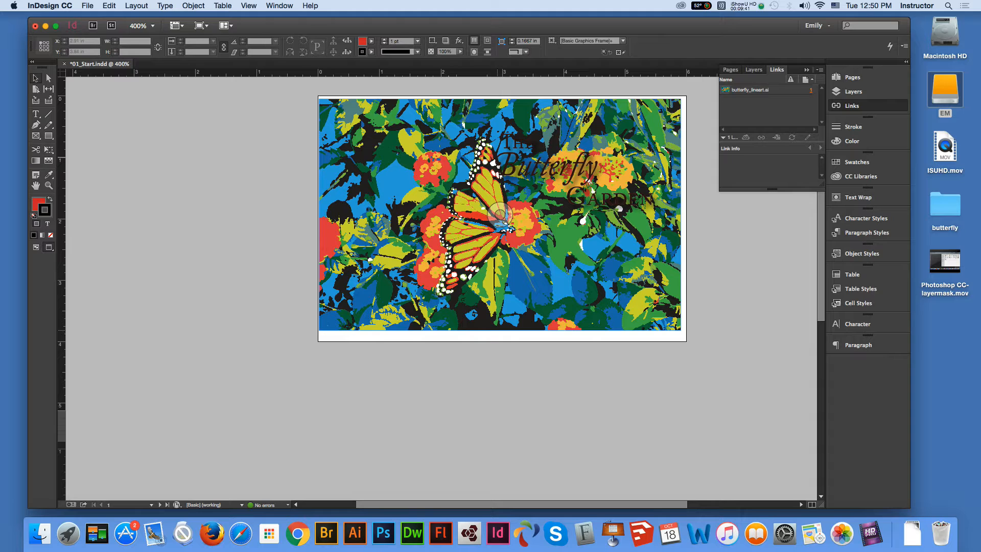
Extend the frame's bottom, right and top edges to the page edges, making it about 5.98 × 4 in without scaling the picture
drag(499, 330, 500, 341)
drag(683, 220, 687, 220)
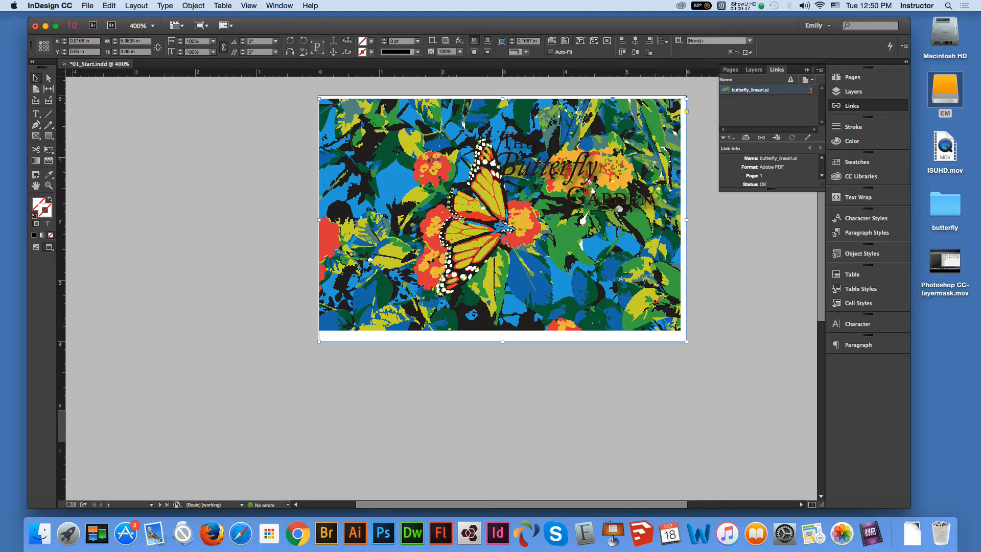
drag(503, 99, 502, 96)
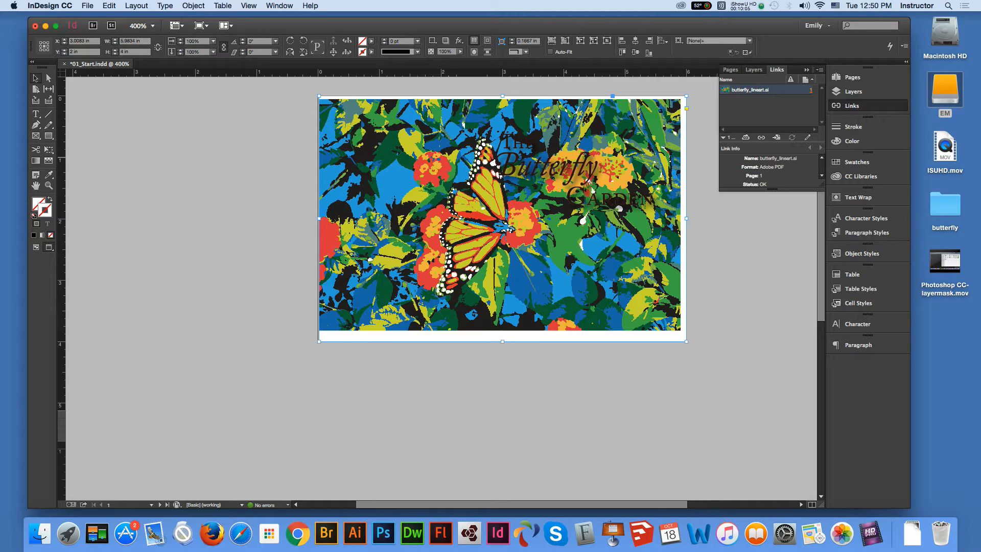
Set the butterfly frame's width to 6 in and, after trying a height of 5 in, its height to 4 in
drag(142, 40, 119, 41)
text(6)
key(Return)
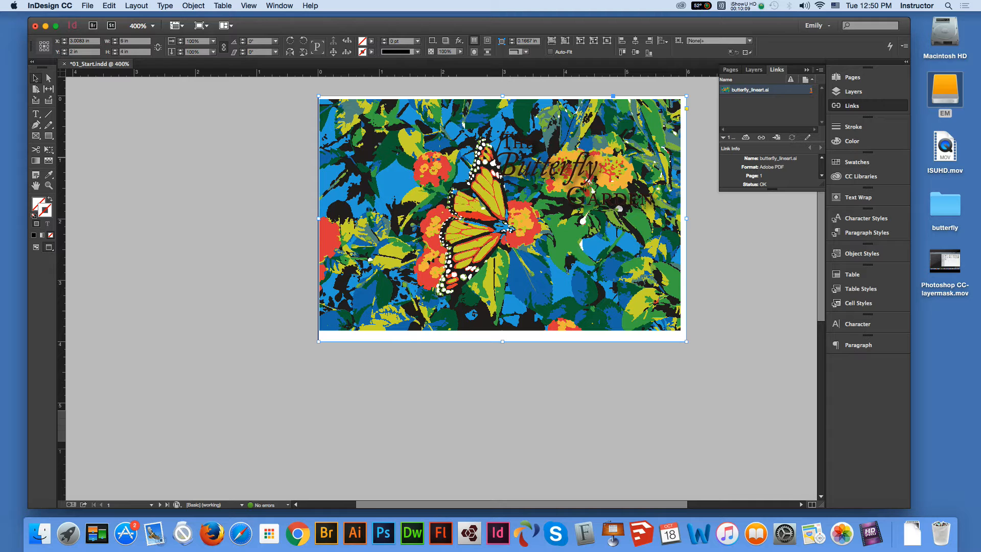
key(Tab)
text(5)
key(Return)
double_click(125, 52)
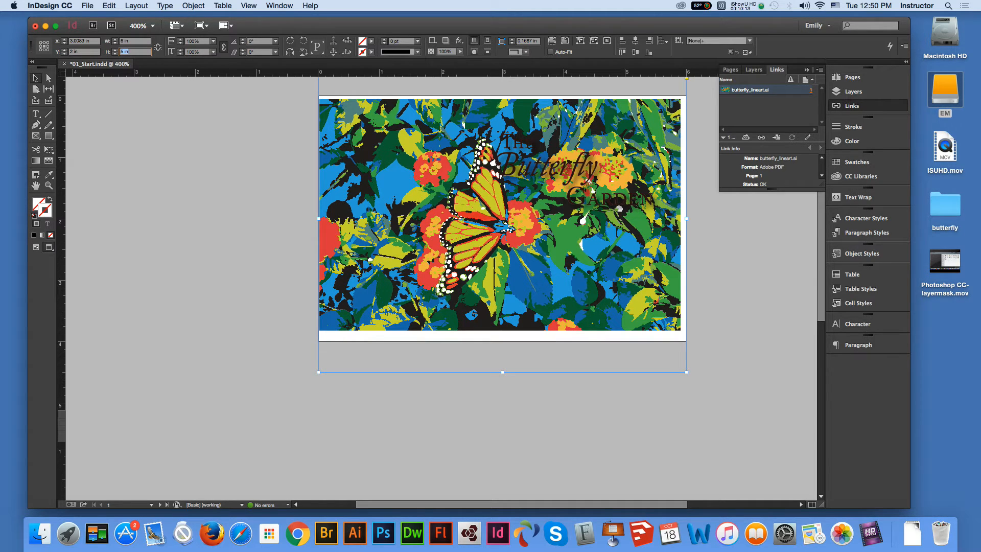
text(4)
key(Return)
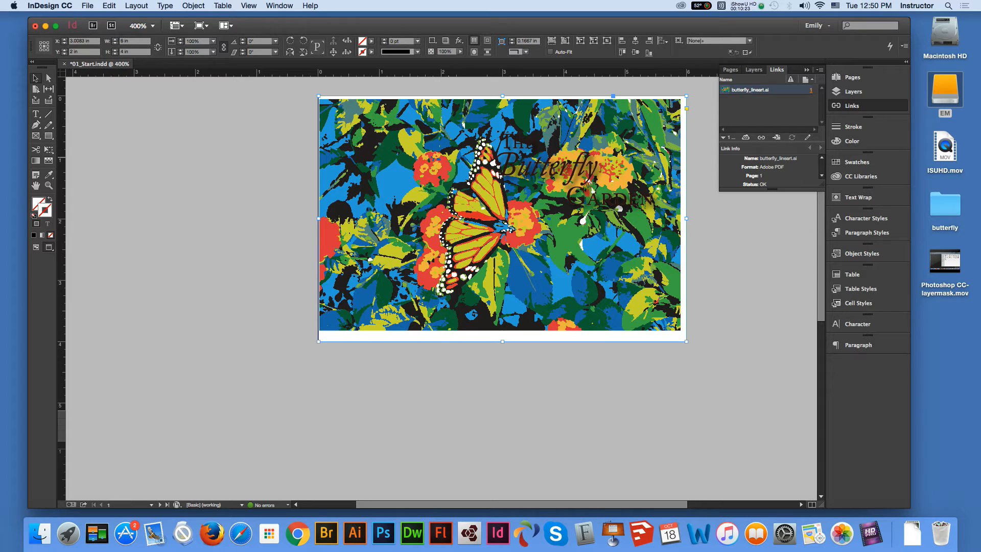
Try setting the butterfly frame's X position to 0 in and undo the move
click(91, 41)
drag(91, 41, 69, 40)
text(0)
key(Return)
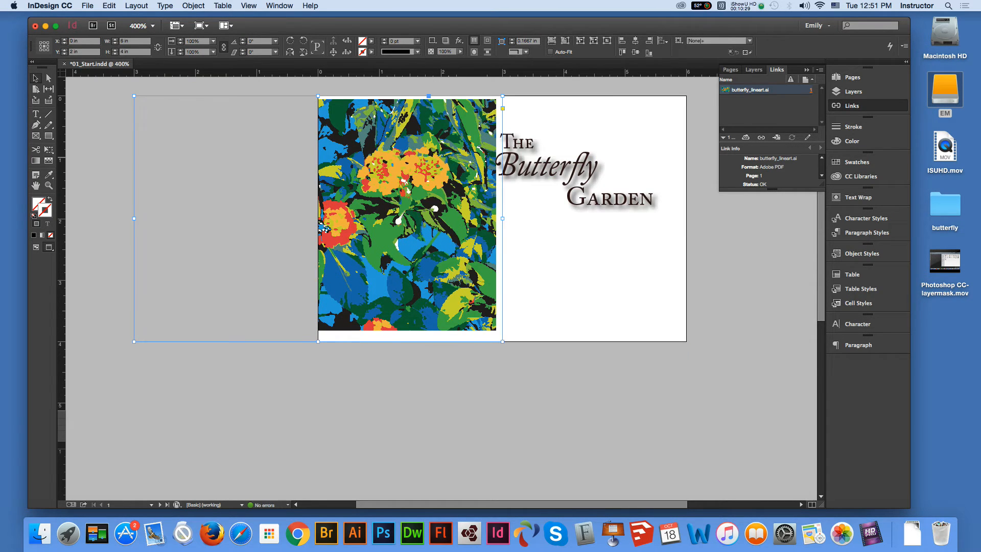
key(super+z)
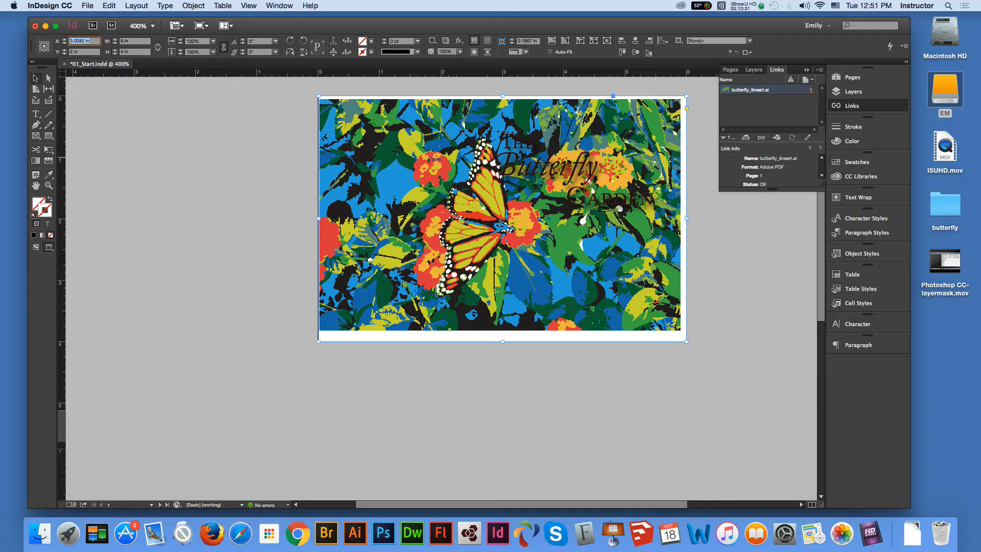
Set the butterfly frame's X position to 3 in and scale the picture inside it to about 6.28 × 4.02 in
text(3)
key(Return)
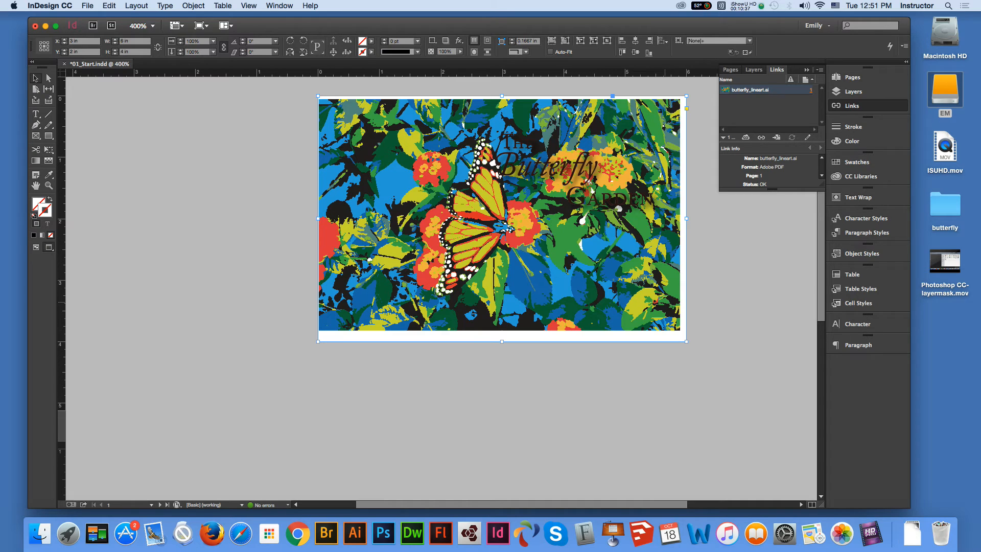
click(503, 218)
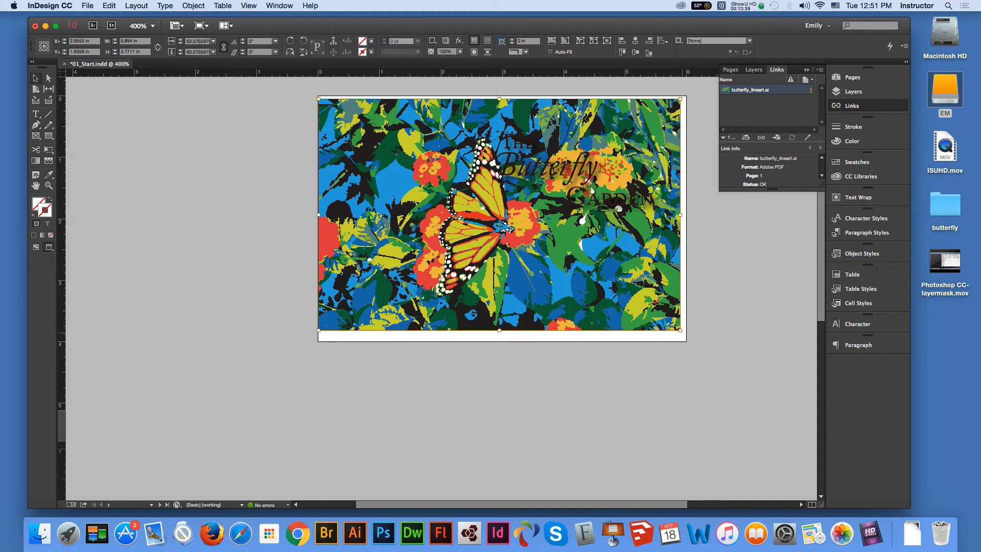
drag(680, 330, 693, 346)
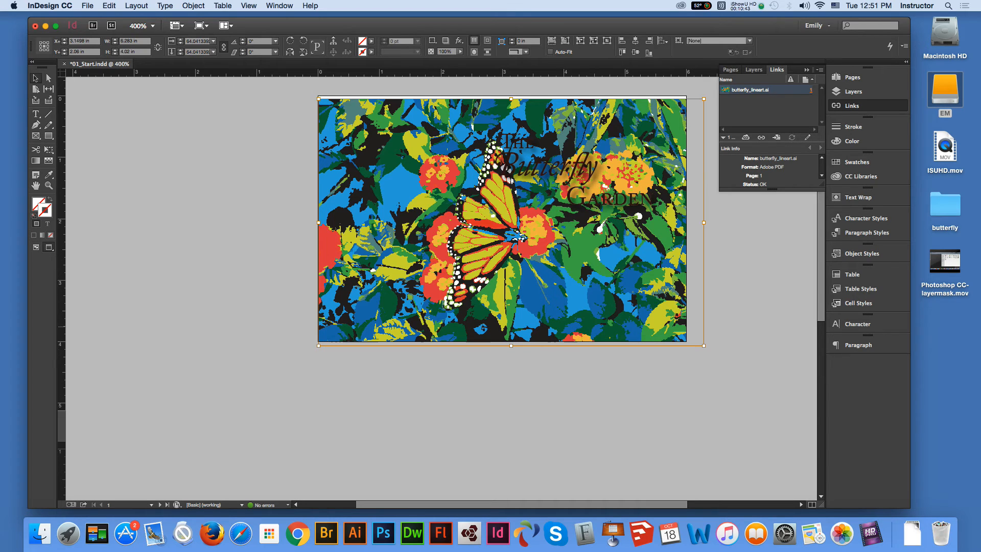
click(746, 326)
click(450, 204)
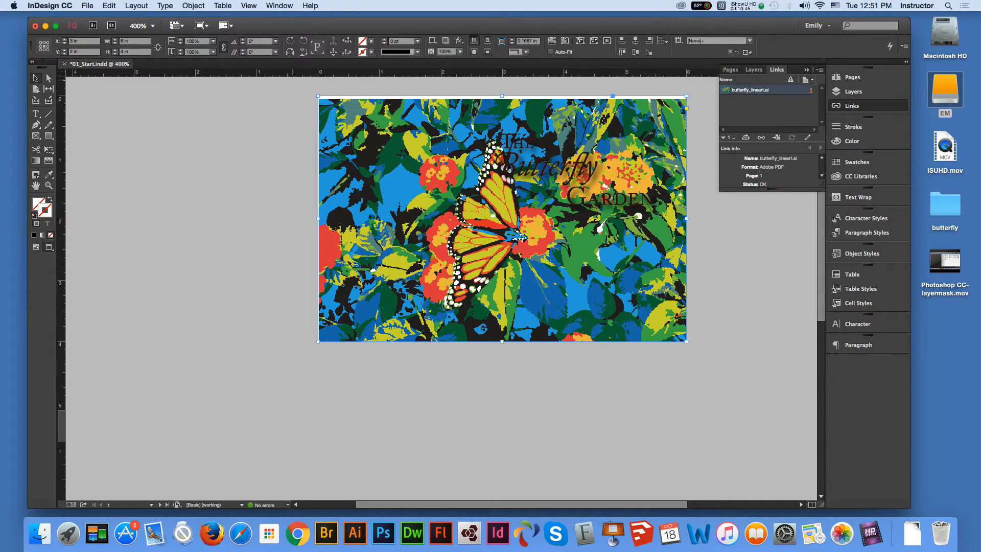
Enlarge the picture inside the frame slightly from its upper-left corner to cover the page's top and left edges, and deselect it
click(502, 218)
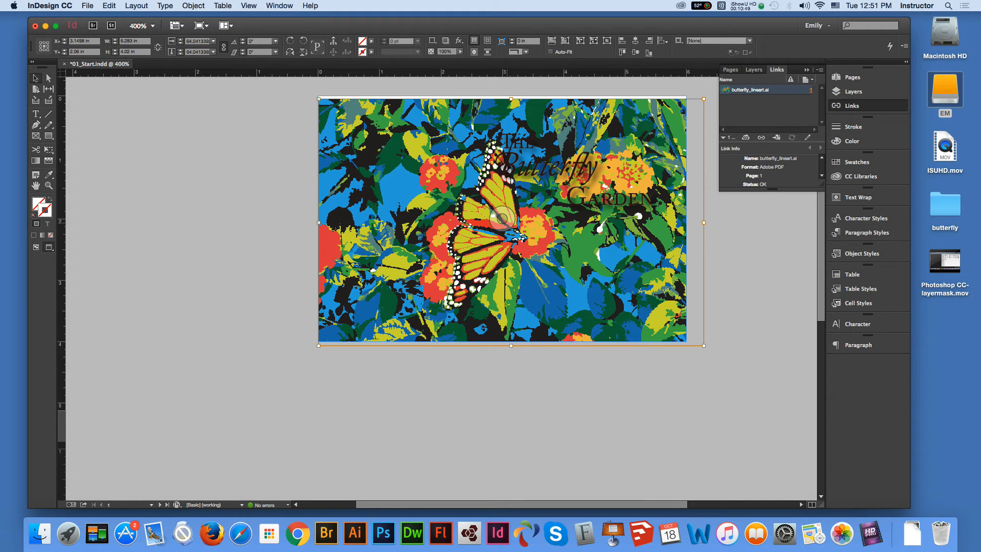
drag(318, 98, 314, 95)
click(735, 261)
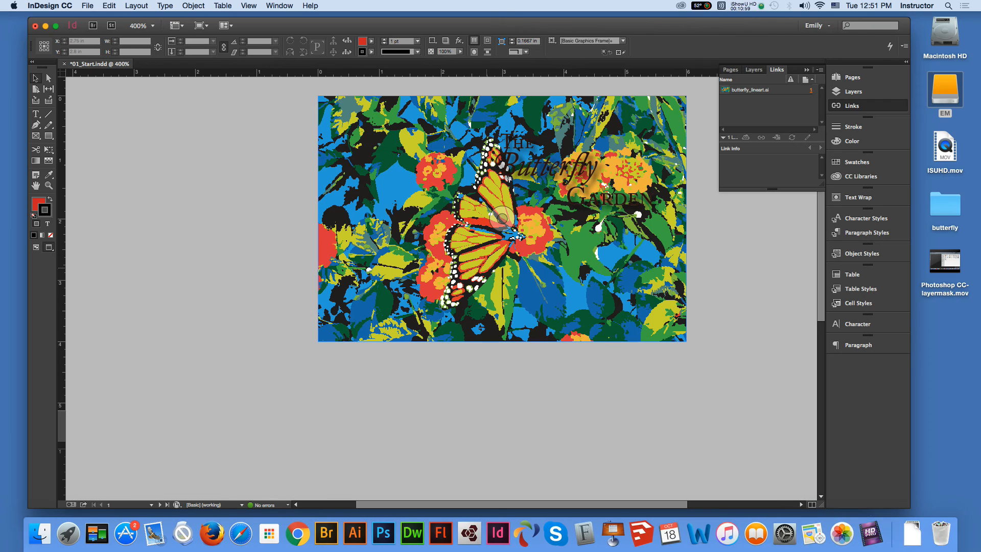
click(878, 532)
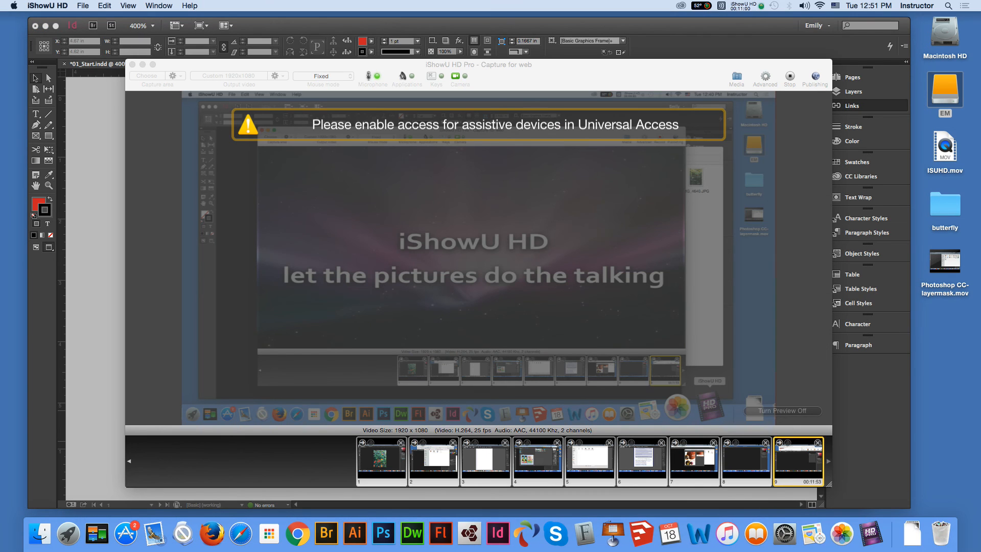